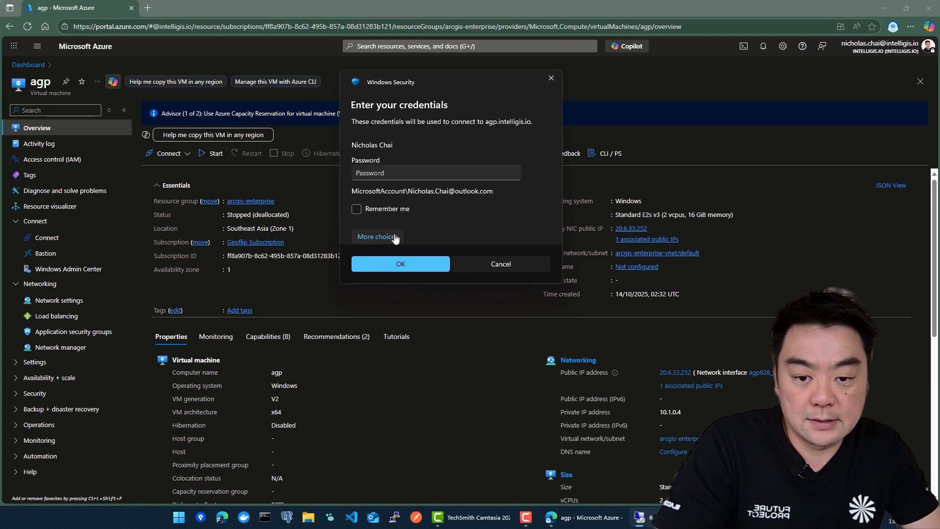
- Connect to agp.intelligis.io using a different account, entering its username and password and accepting the untrusted certificate
left_click(424, 290)
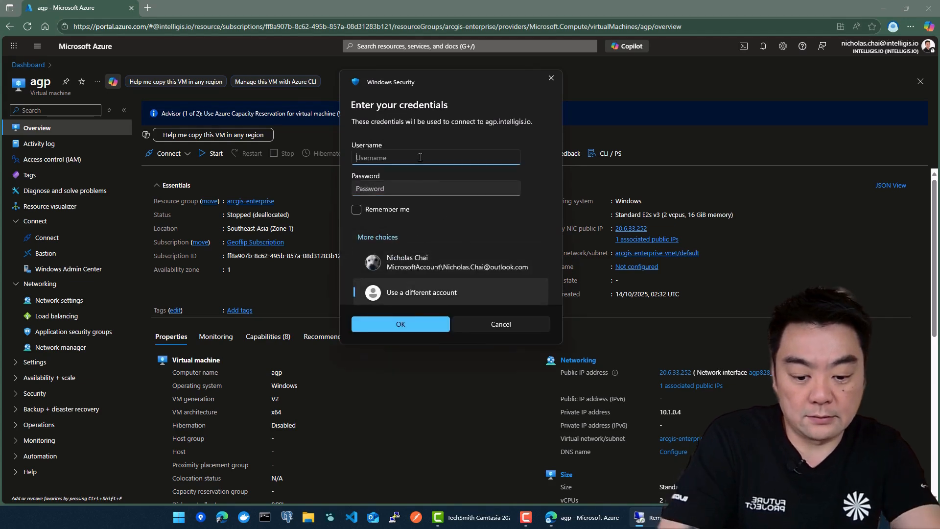
key("Tab")
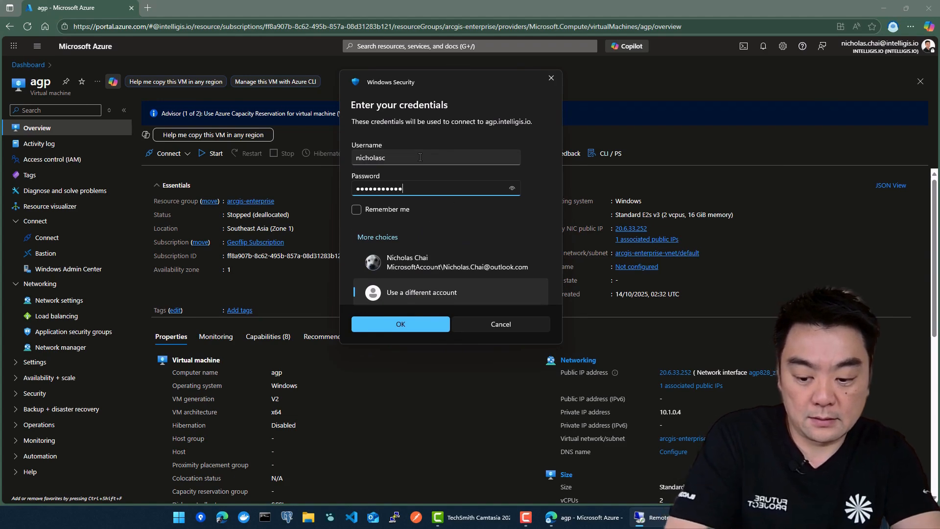
key("Return")
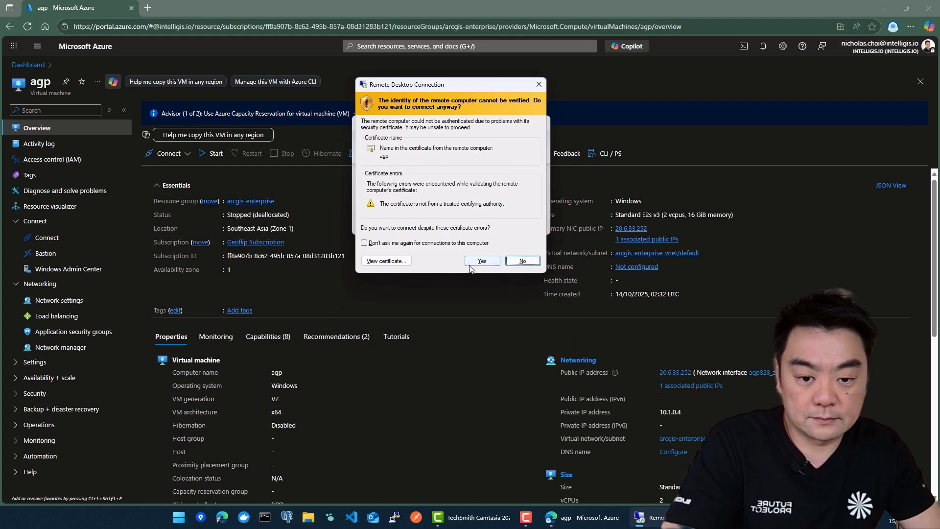
left_click(470, 261)
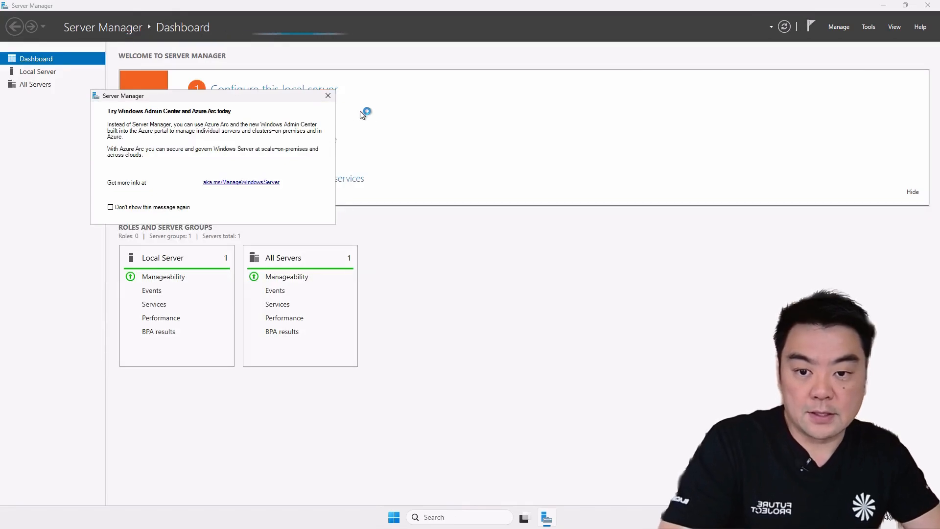
- Close the Windows Admin Center notice and Server Manager, and open Microsoft Edge in a maximized window
left_click(328, 97)
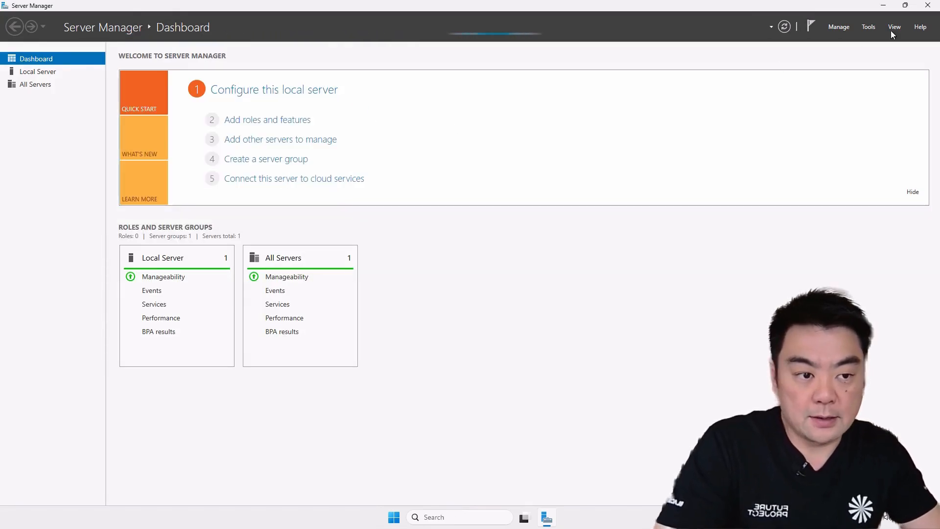
left_click(928, 6)
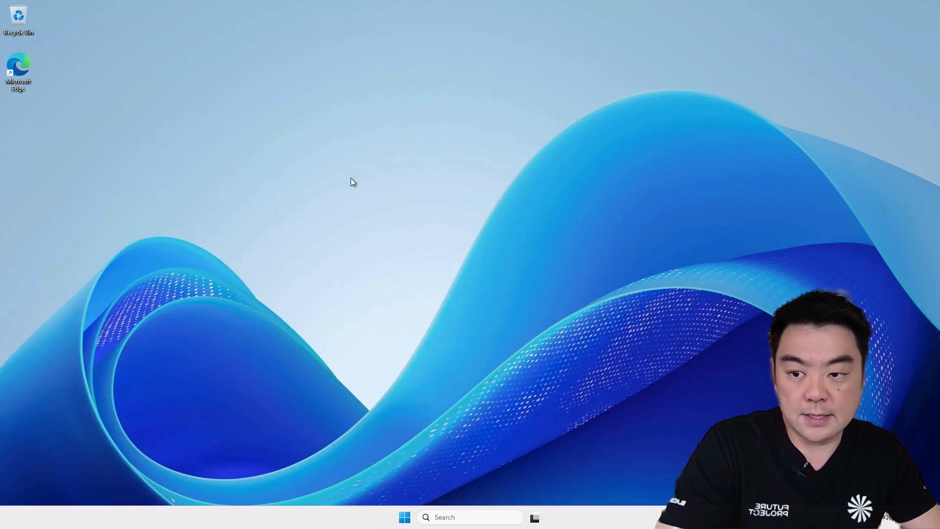
double_click(23, 72)
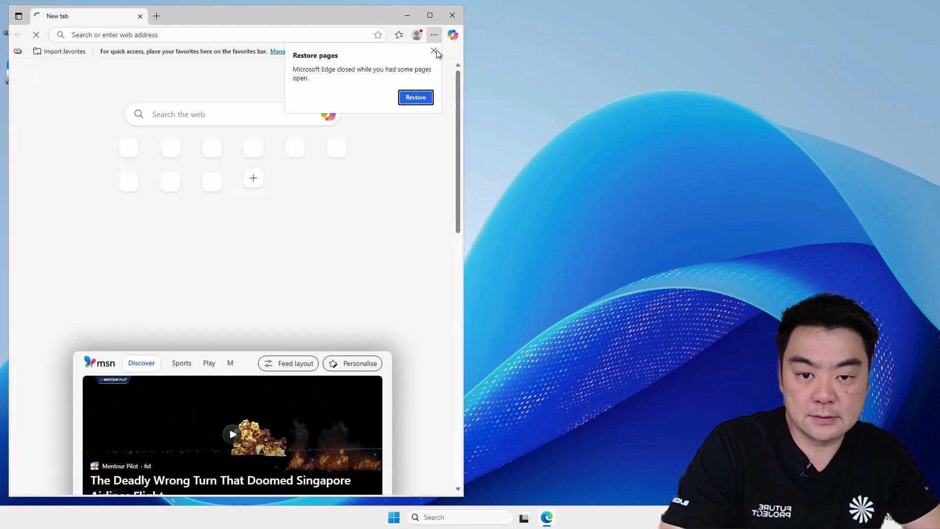
left_click(430, 16)
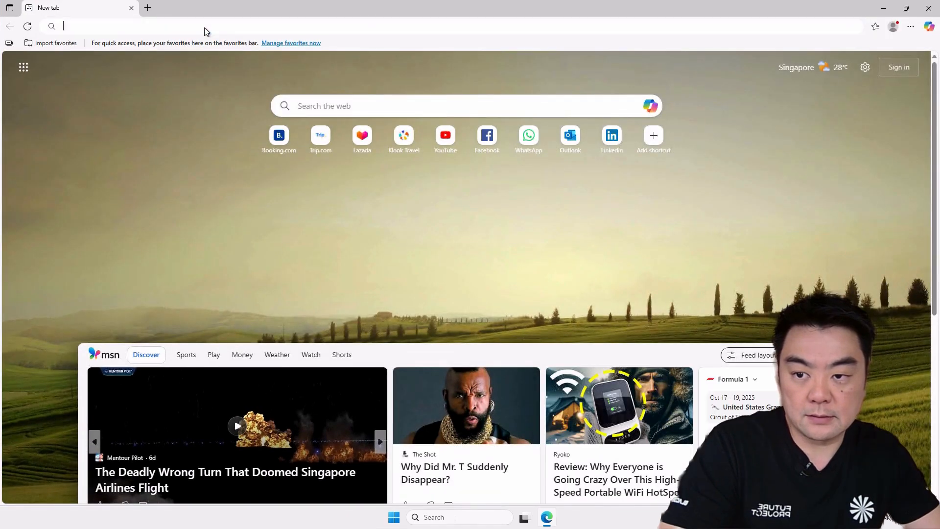
- Search the web for "my esri" and open the My Esri - Login result, keeping only that page open
left_click(205, 27)
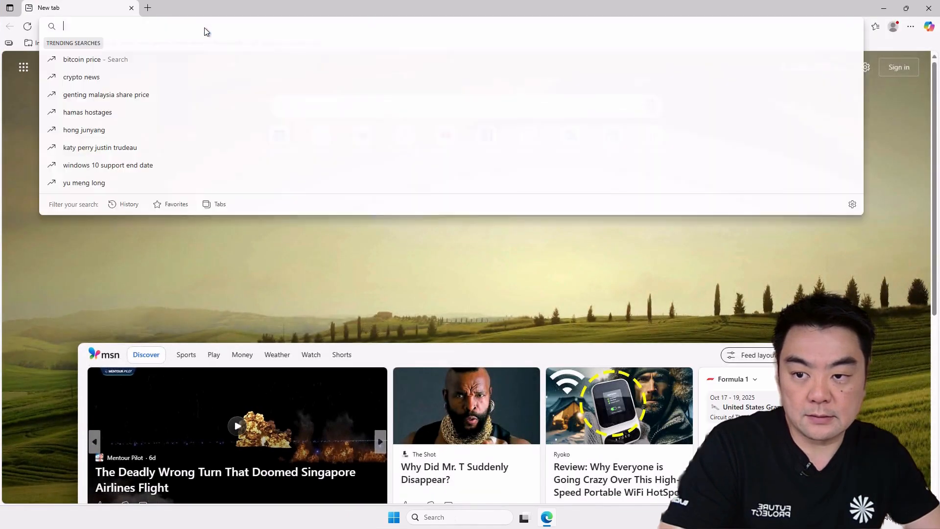
type("my esri")
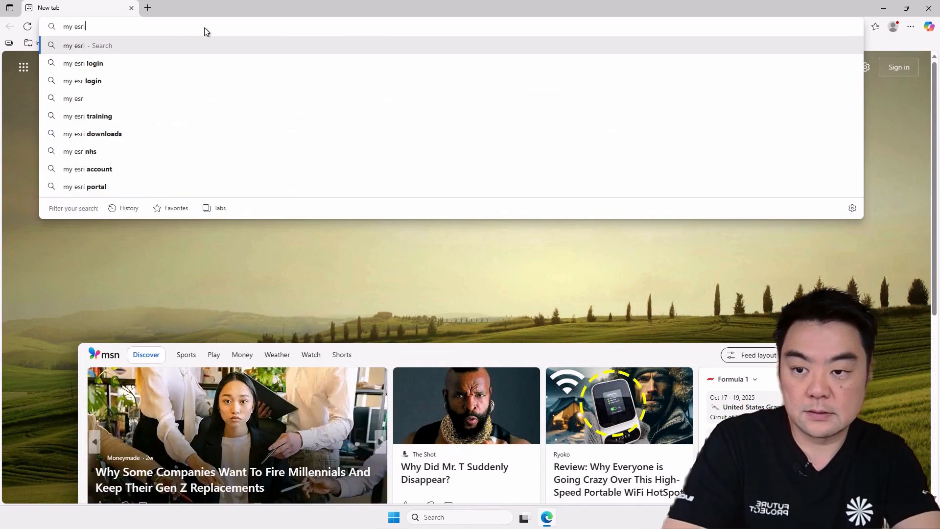
key("Return")
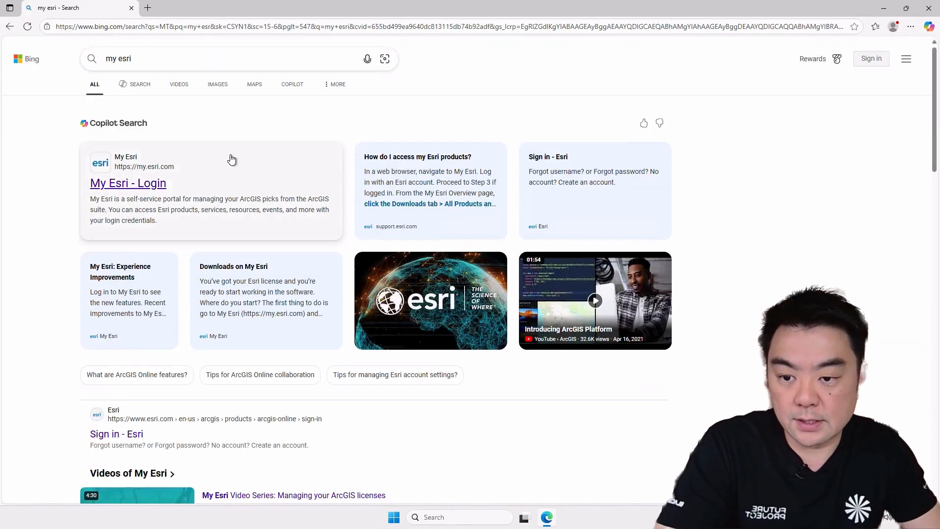
left_click(143, 185)
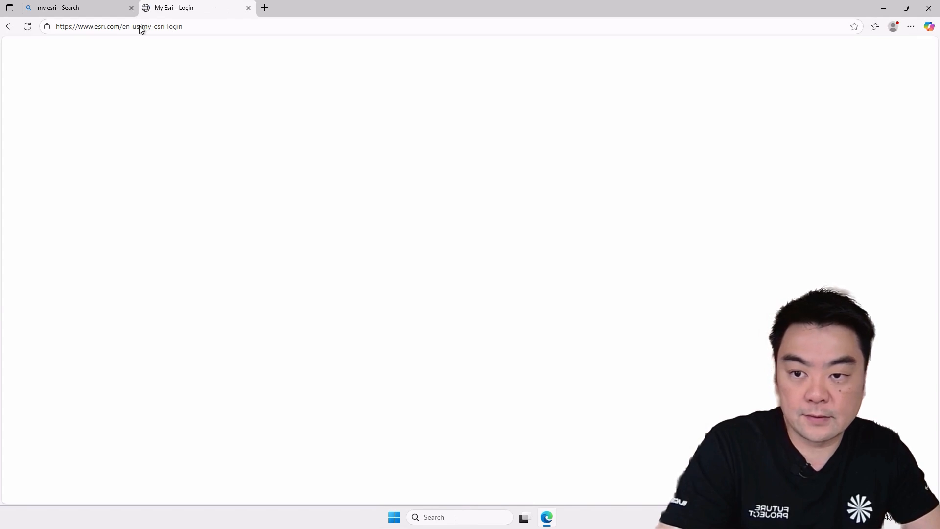
left_click(132, 8)
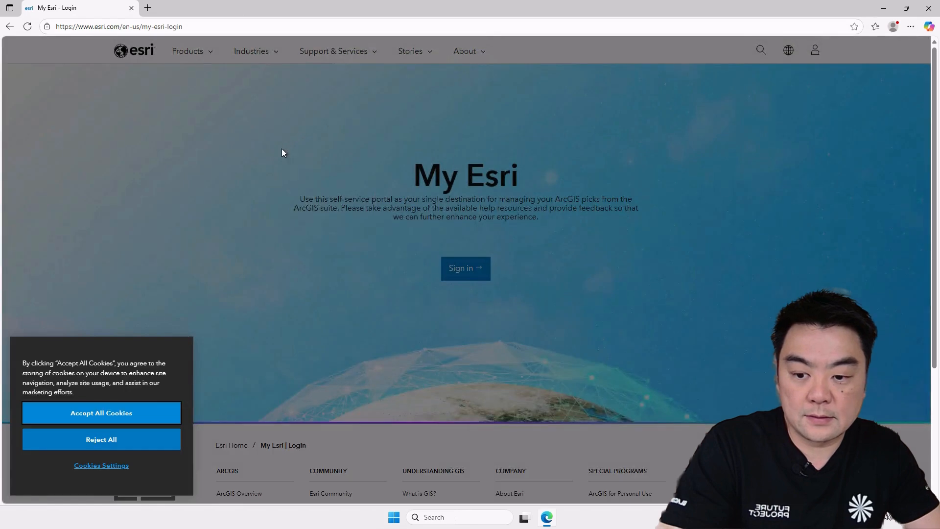
- Accept all cookies on the My Esri page and sign in
left_click(147, 413)
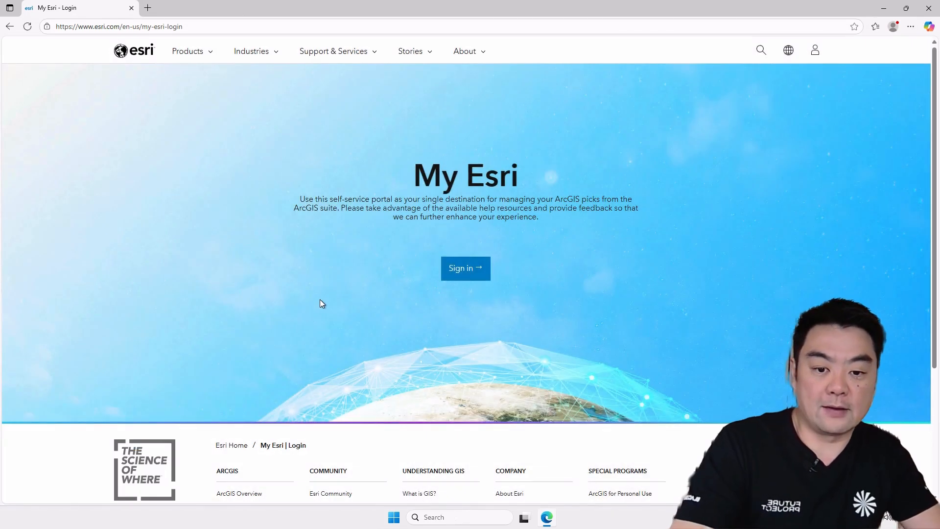
left_click(471, 275)
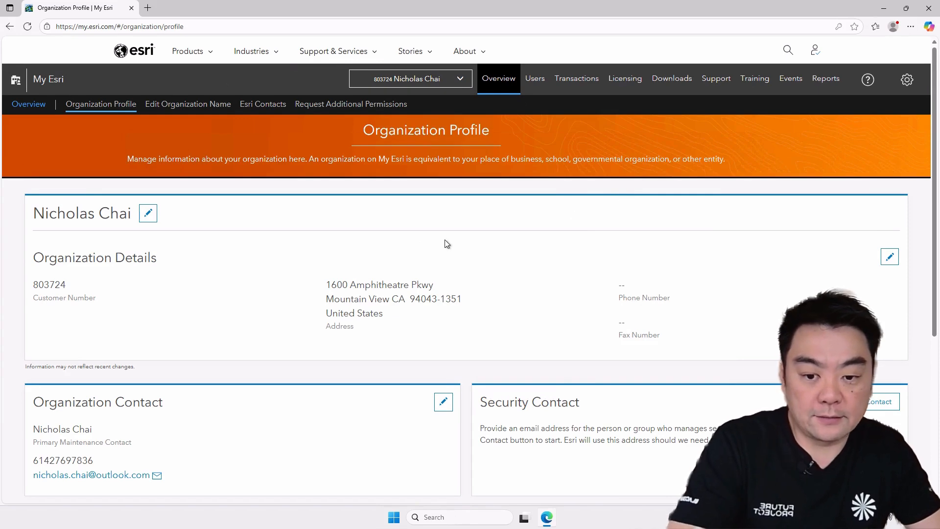
- Open the ArcGIS Enterprise (Windows) 11.5 downloads and expand the Portal for ArcGIS #1 details to read its description
left_click(667, 86)
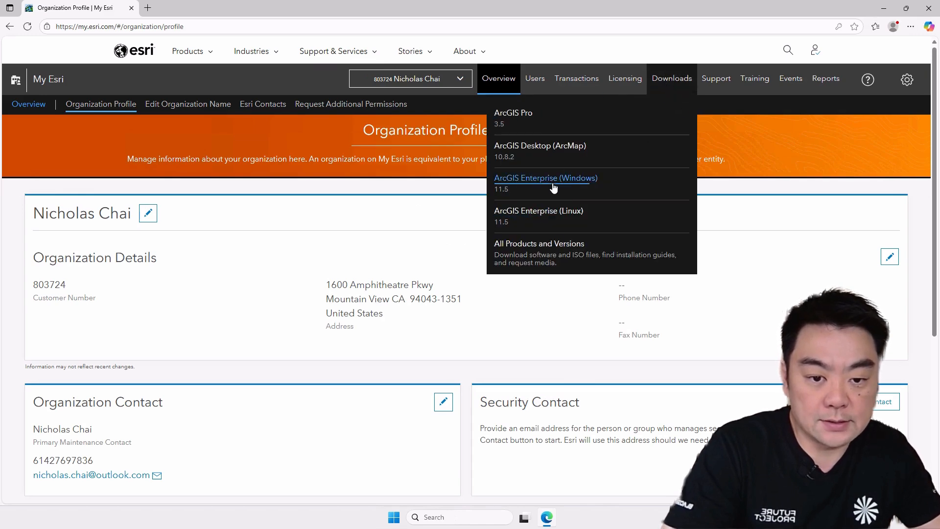
left_click(532, 187)
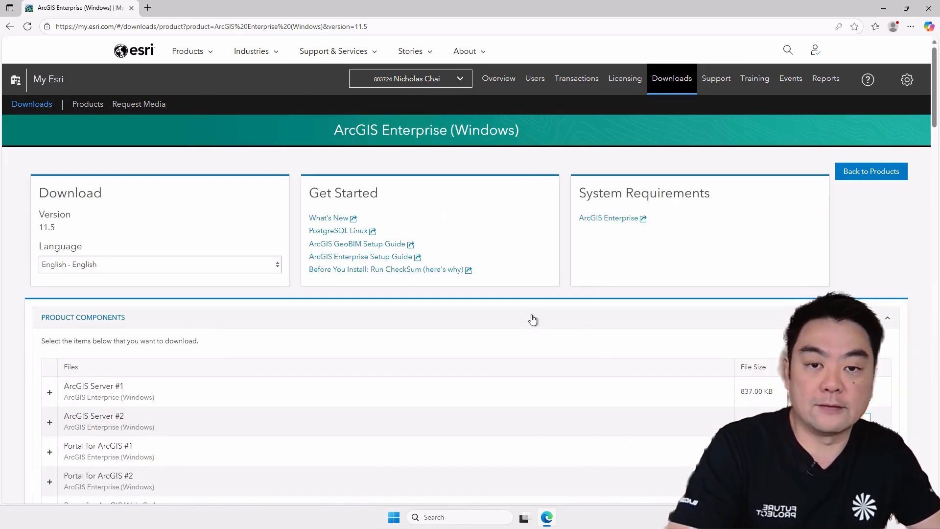
scroll(533, 315, "down", 2)
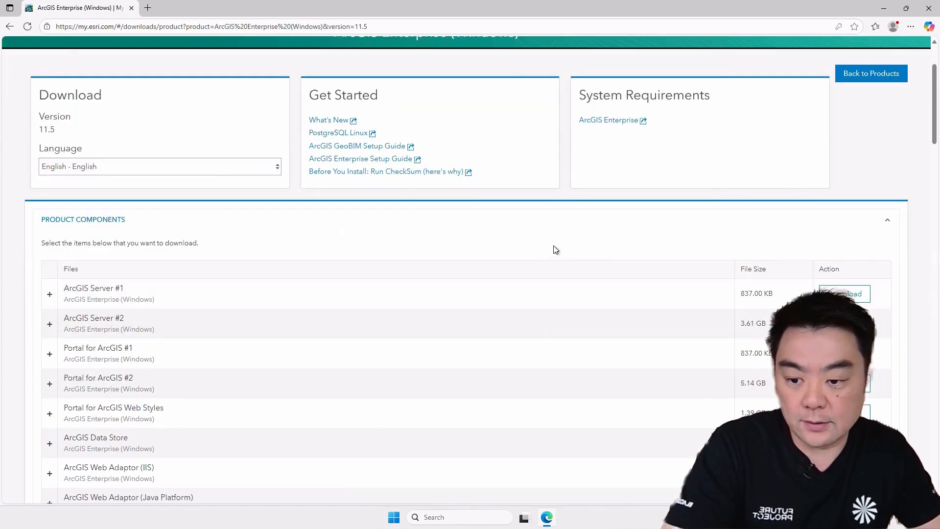
scroll(554, 250, "down", 1)
scroll(534, 286, "down", 1)
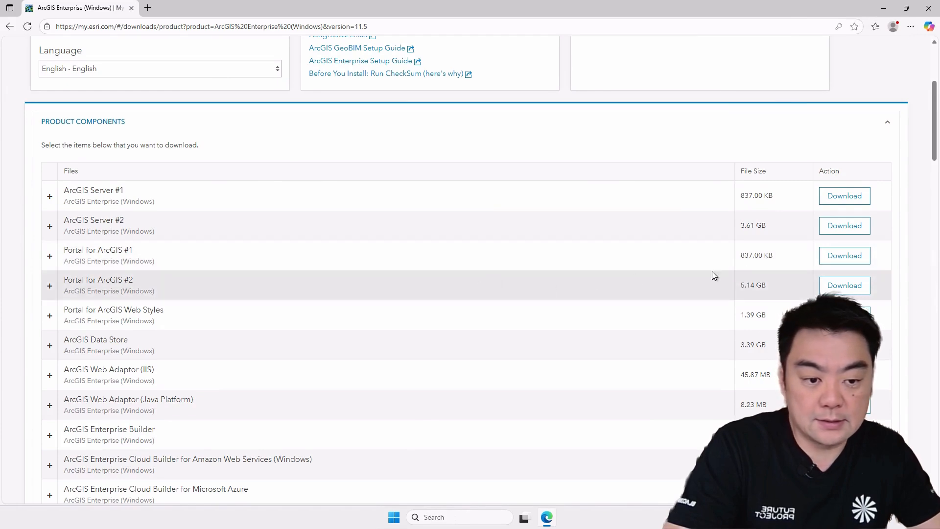
left_click(49, 255)
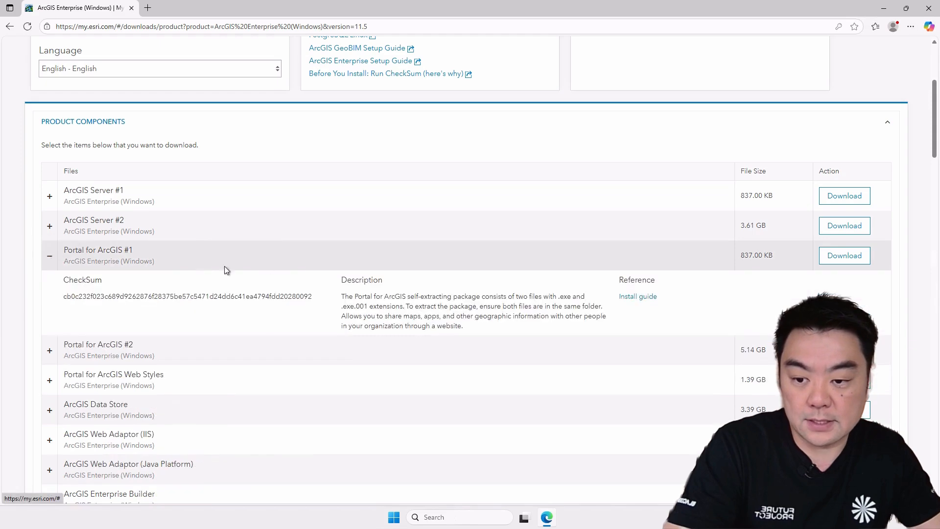
scroll(519, 279, "down", 1)
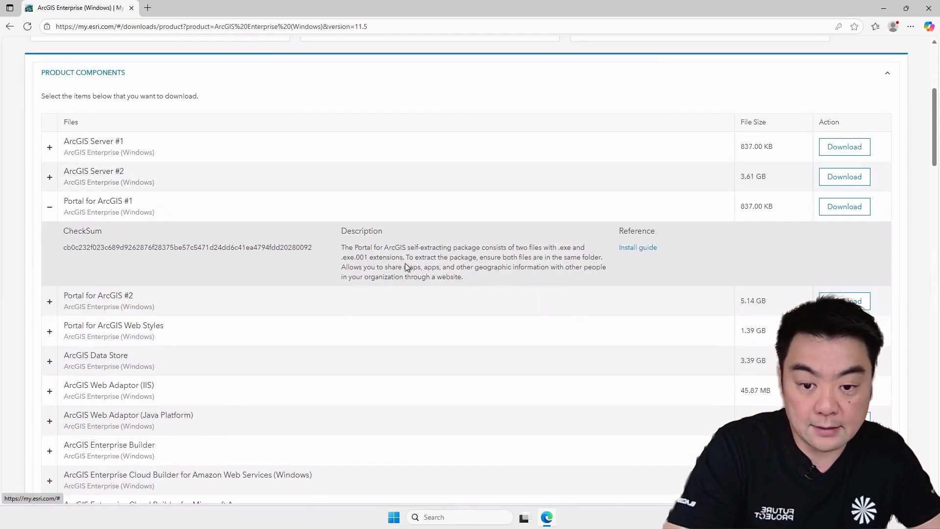
left_click_drag(480, 250, 515, 273)
left_click(514, 271)
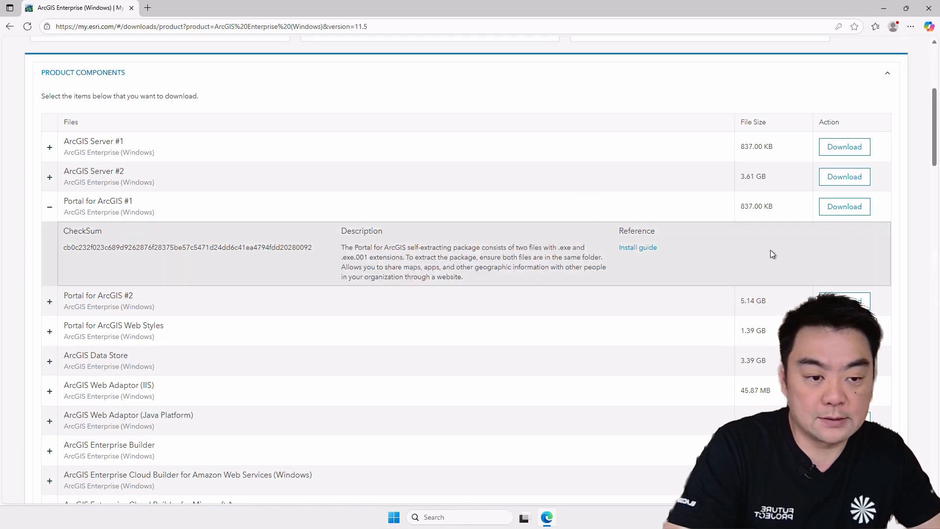
- Download the Portal for ArcGIS #1, Portal for ArcGIS #2 and ArcGIS Web Adaptor (IIS) files
left_click(834, 215)
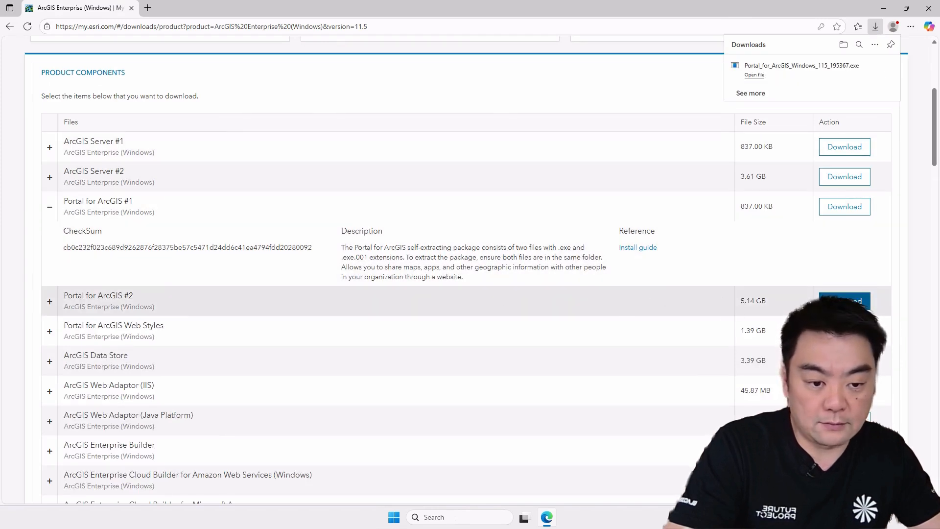
left_click(843, 301)
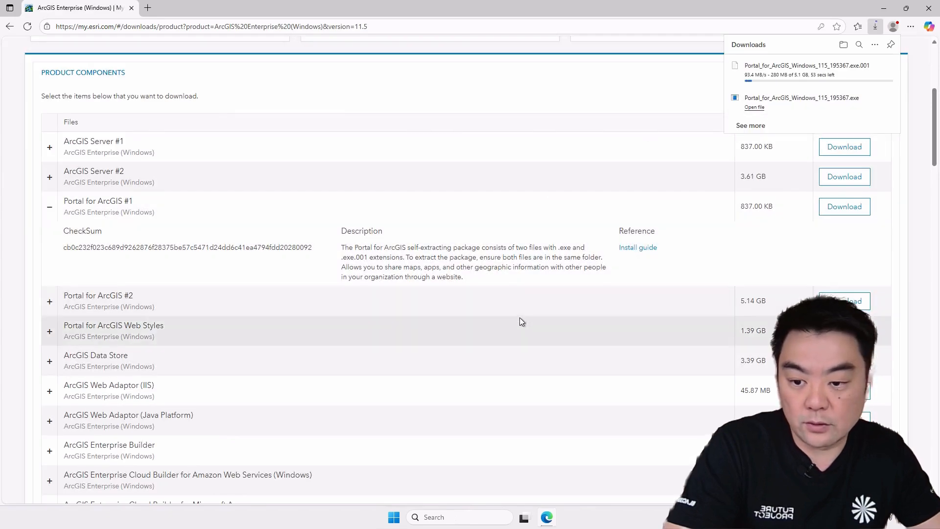
scroll(528, 293, "down", 2)
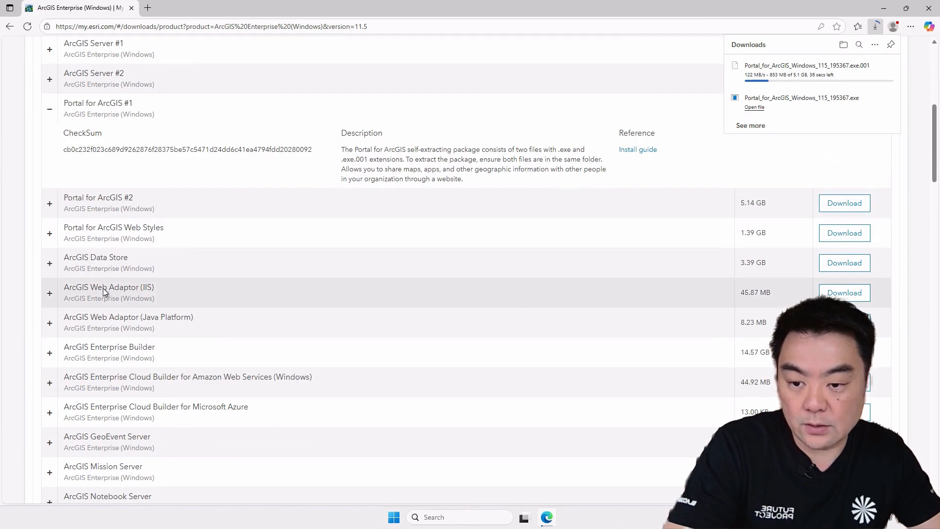
left_click_drag(131, 287, 157, 287)
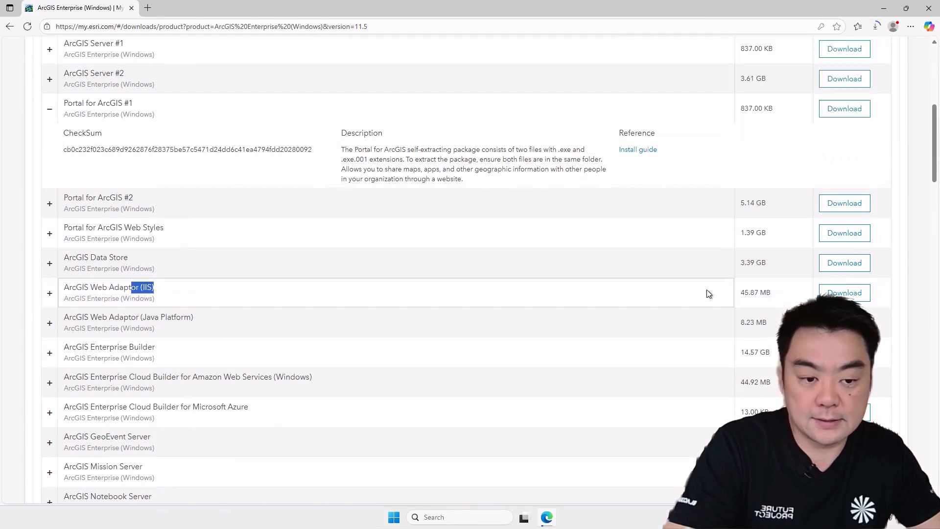
left_click(835, 293)
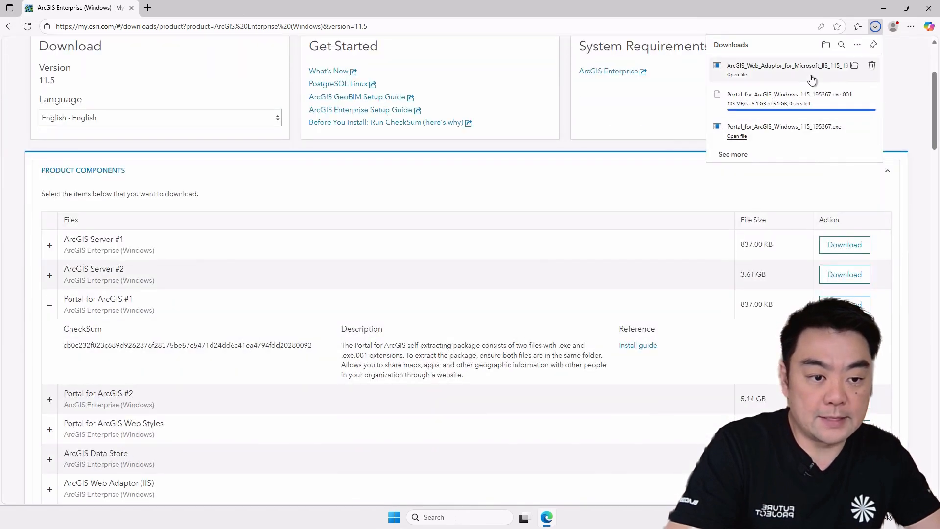
scroll(609, 315, "up", 3)
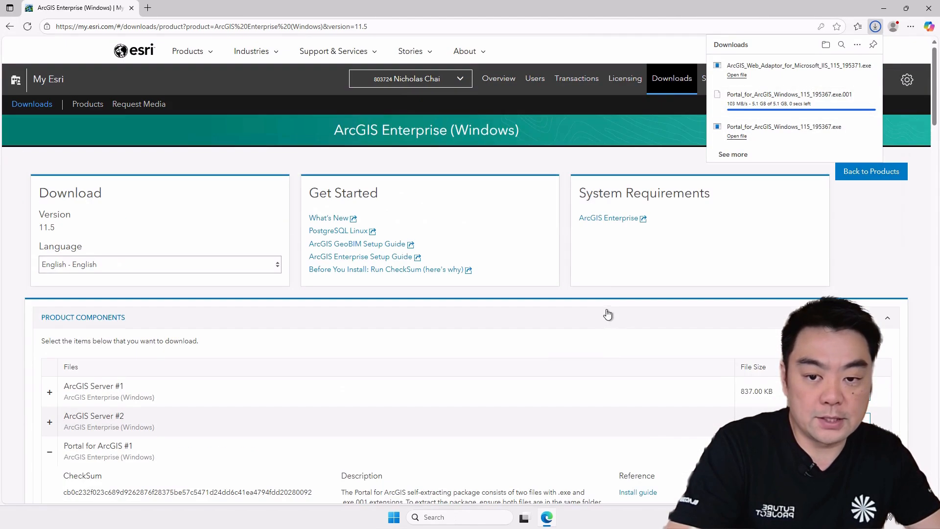
left_click(876, 26)
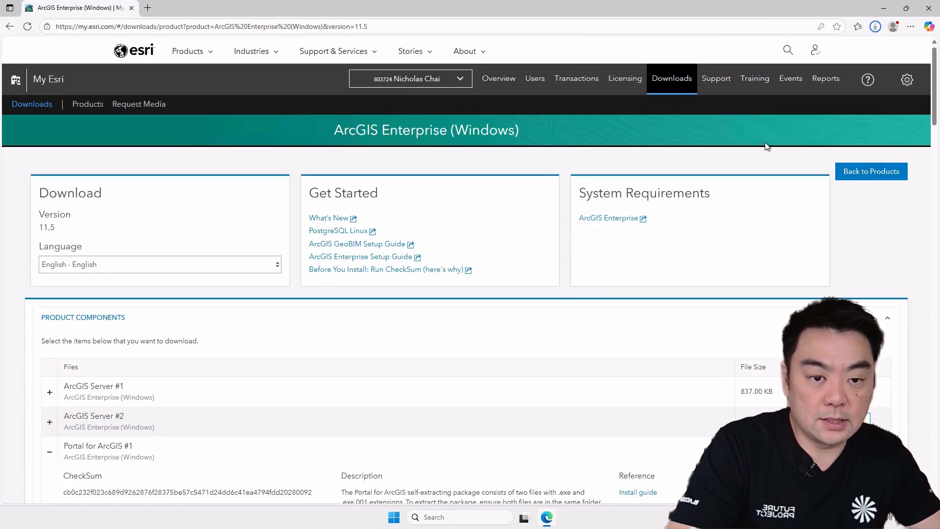
- Start licensing Esri products and choose ArcGIS Enterprise as the product family
left_click(629, 82)
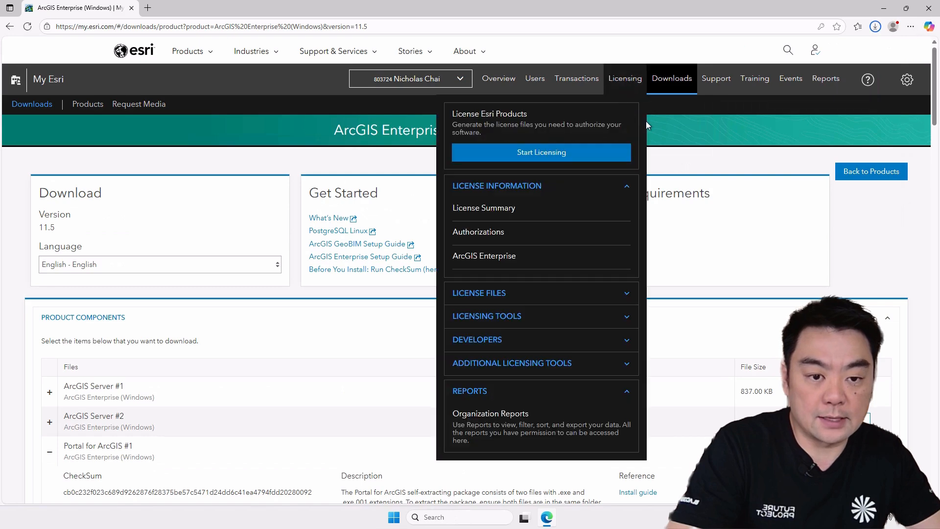
left_click(519, 153)
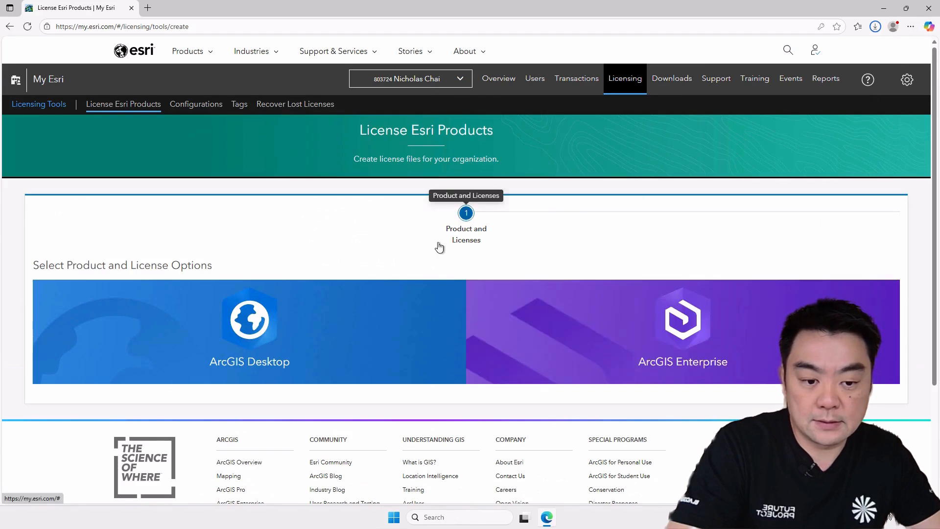
left_click(650, 346)
- Choose ArcGIS Enterprise version 11.5 with the Portal for ArcGIS license type and continue to the user types
scroll(583, 247, "down", 4)
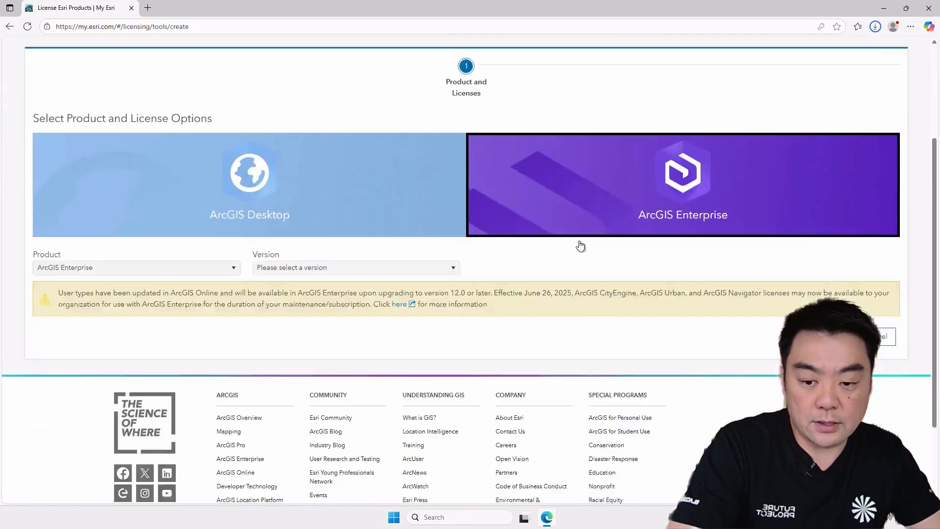
left_click(171, 223)
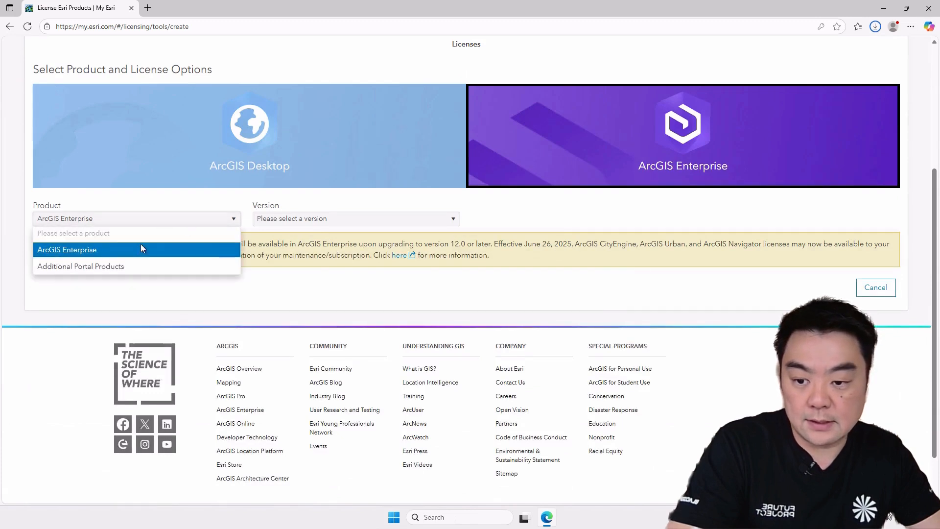
left_click(361, 222)
left_click(361, 222)
left_click(278, 251)
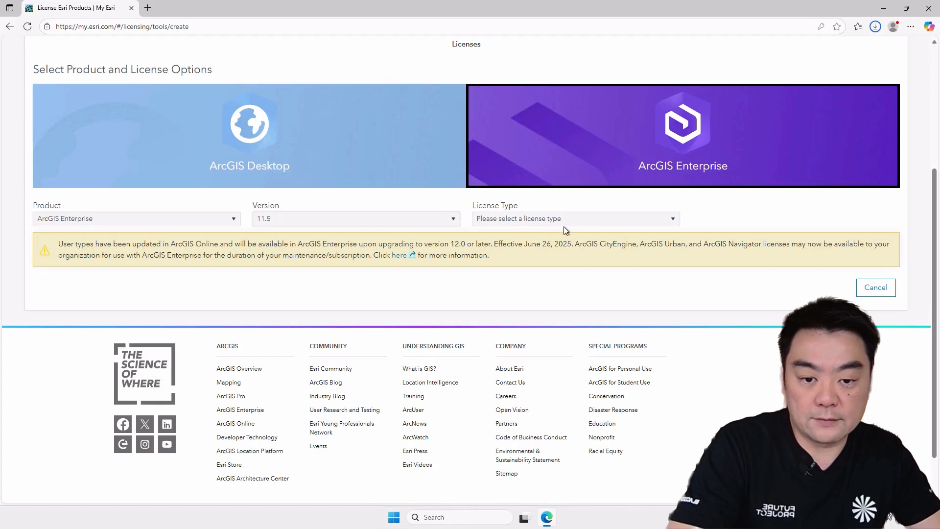
left_click(583, 225)
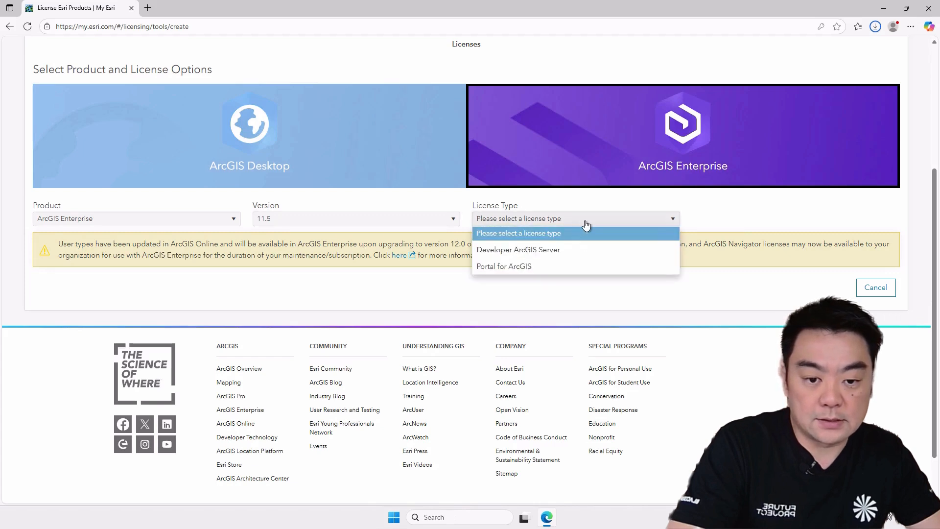
left_click(510, 267)
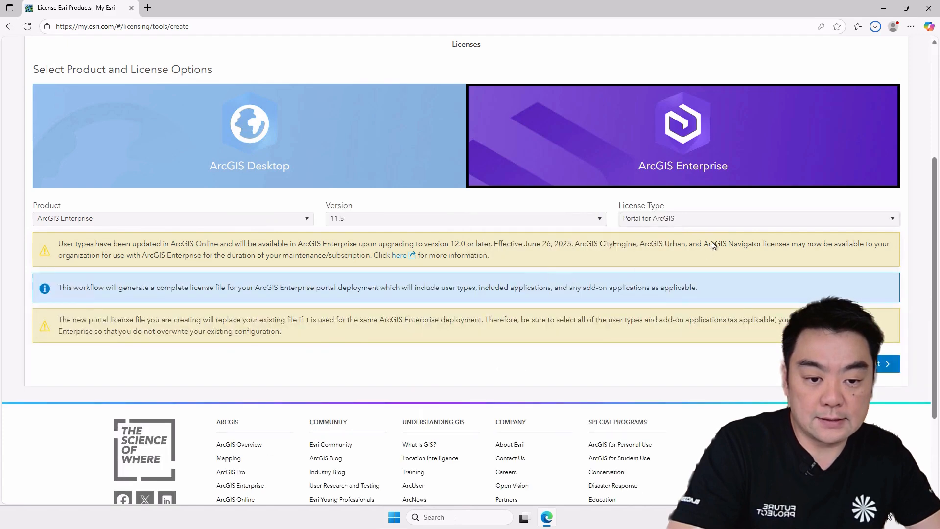
left_click(884, 363)
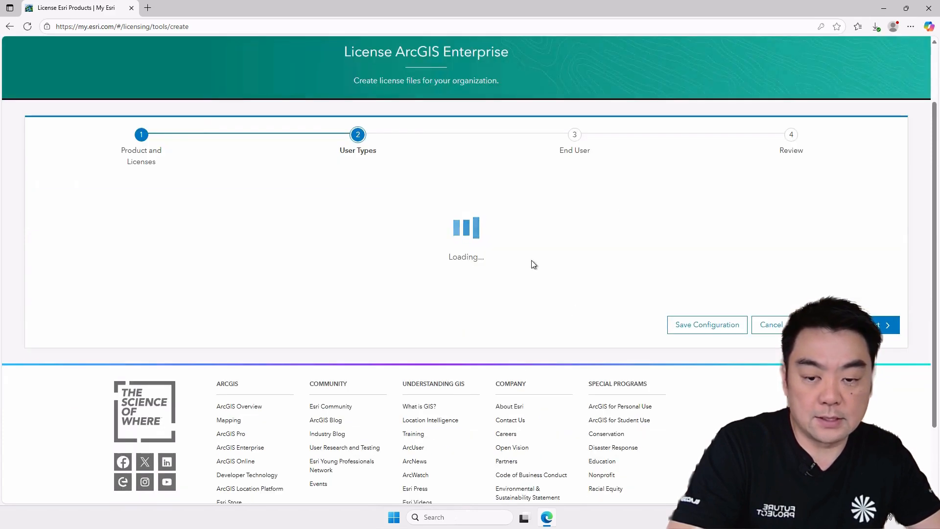
- Set the user type quantities to 2 Creator, 2 Indoors User, 1 Professional, 1 Professional Plus and 3 Viewer
scroll(496, 232, "down", 2)
scroll(495, 228, "down", 1)
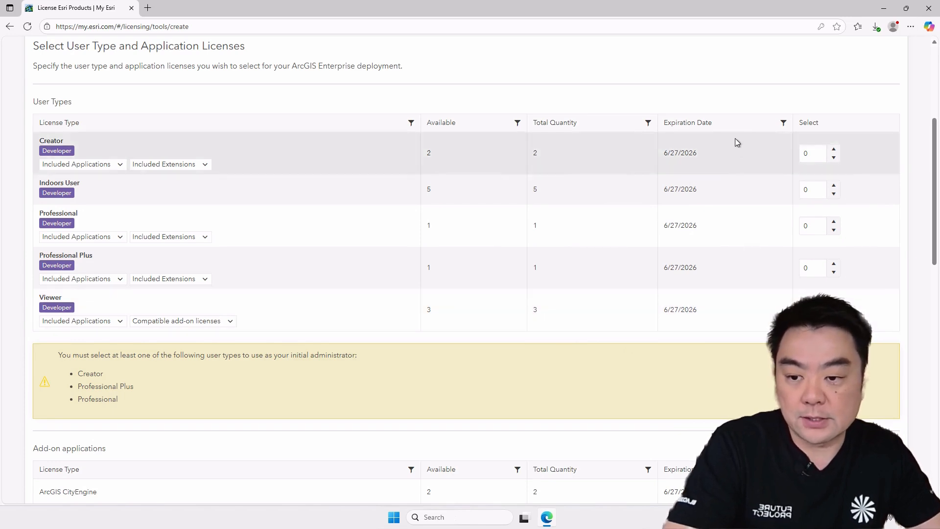
left_click(834, 151)
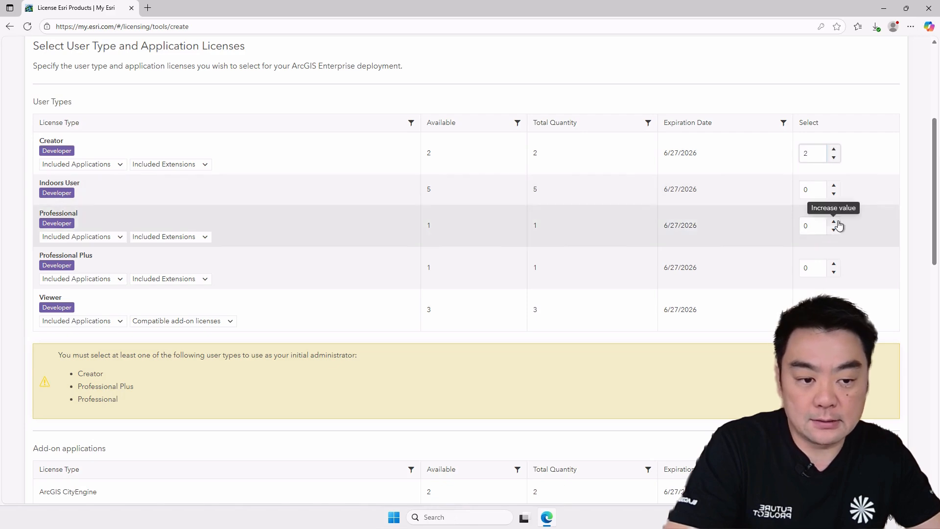
double_click(835, 187)
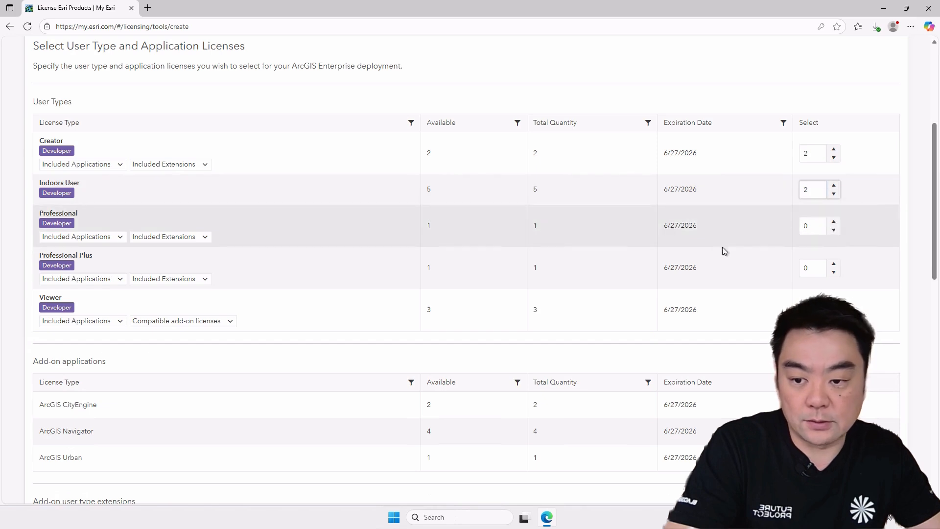
left_click(834, 264)
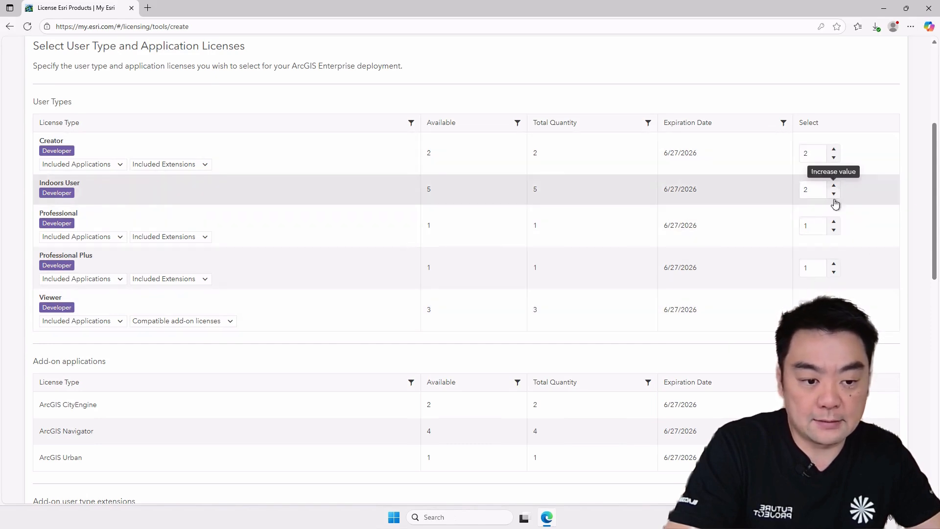
scroll(696, 348, "down", 2)
scroll(758, 258, "down", 2)
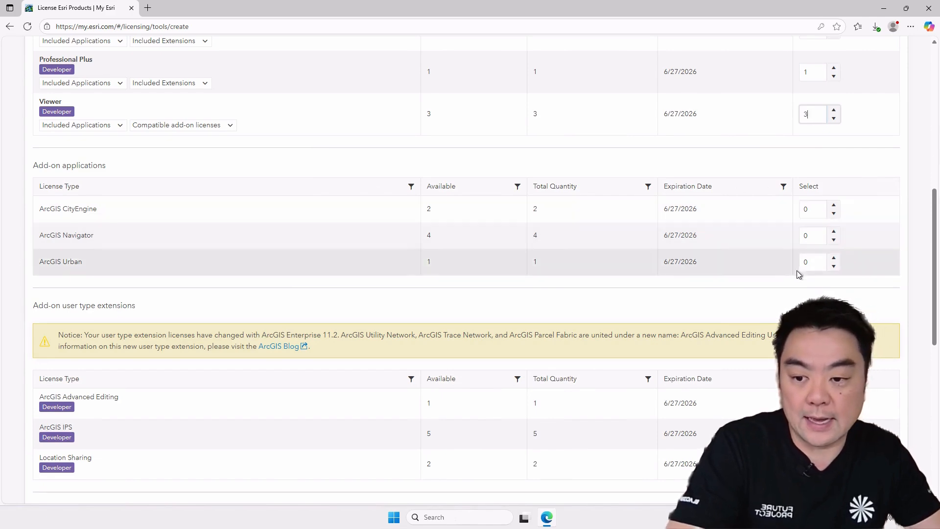
- Set the ArcGIS Advanced Editing user type extension quantity to 1
scroll(799, 264, "down", 1)
scroll(784, 262, "down", 1)
scroll(795, 254, "down", 2)
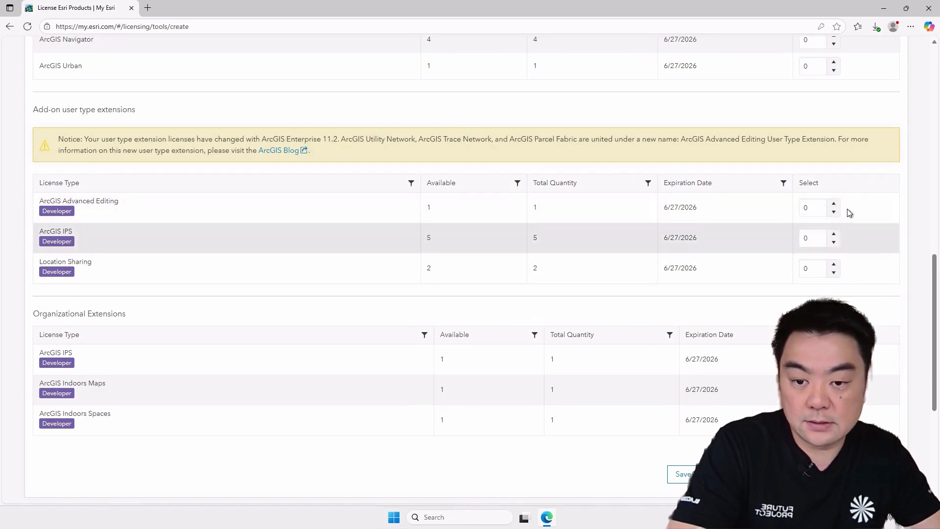
left_click(834, 204)
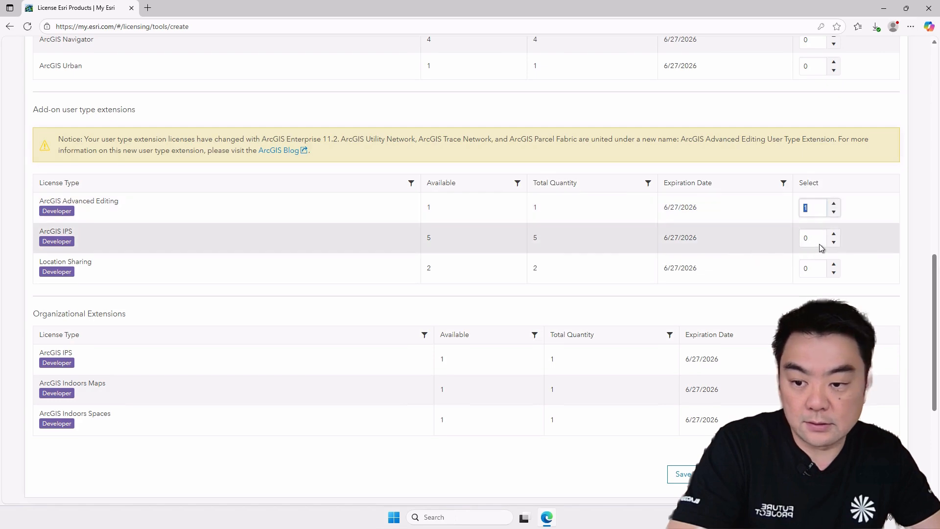
- Review the selected quantities across the user types, add-on applications, user type extensions and organizational extensions
scroll(819, 269, "down", 2)
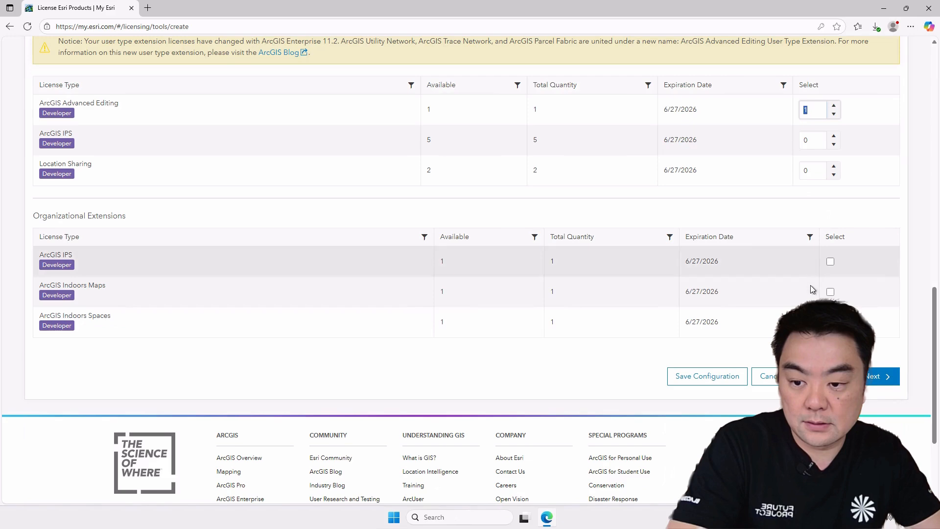
scroll(813, 225, "up", 3)
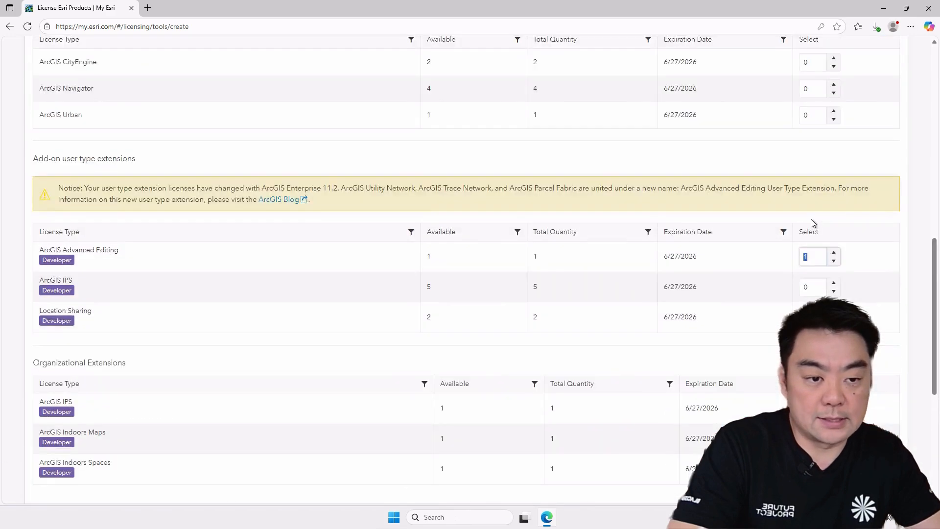
scroll(813, 225, "up", 8)
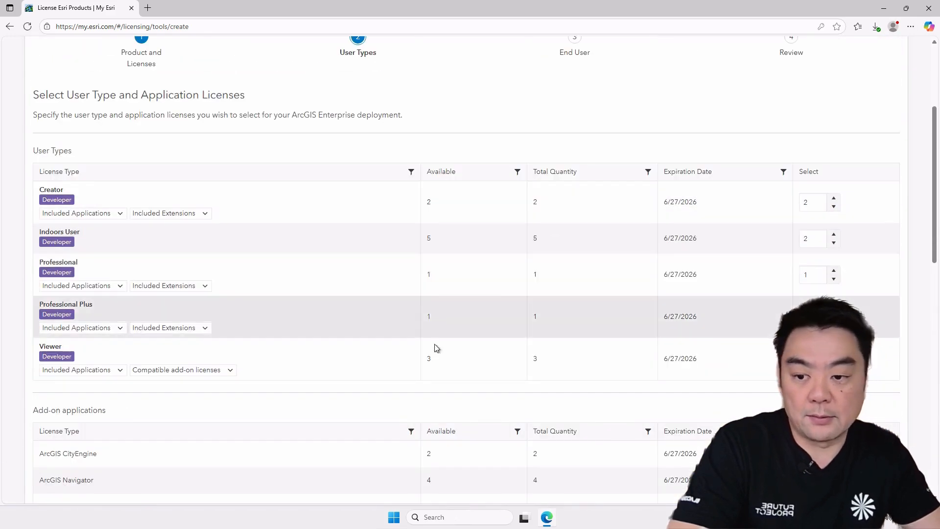
scroll(828, 321, "down", 8)
scroll(798, 286, "down", 3)
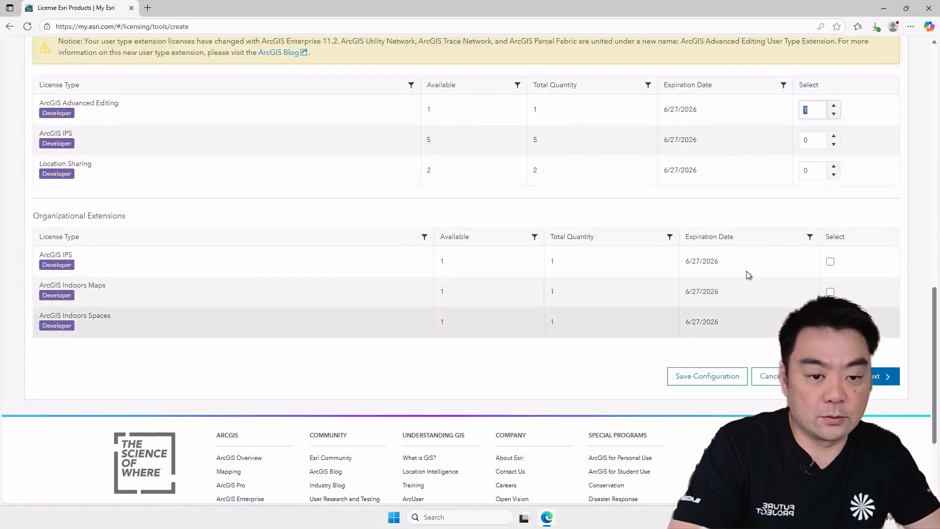
scroll(784, 297, "up", 12)
scroll(749, 275, "down", 1)
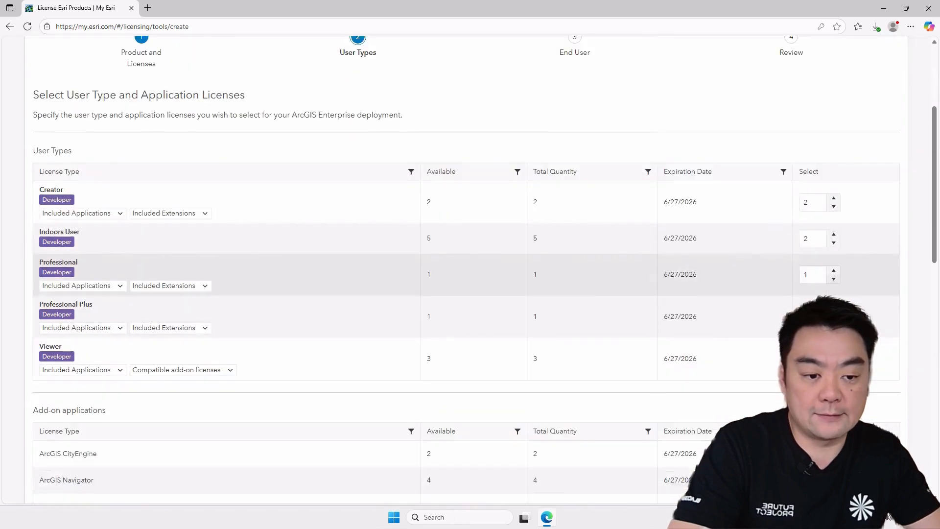
scroll(750, 284, "down", 12)
- Proceed to the ArcGIS Pro add-ons without selecting any add-on applications or organizational extensions
left_click(884, 332)
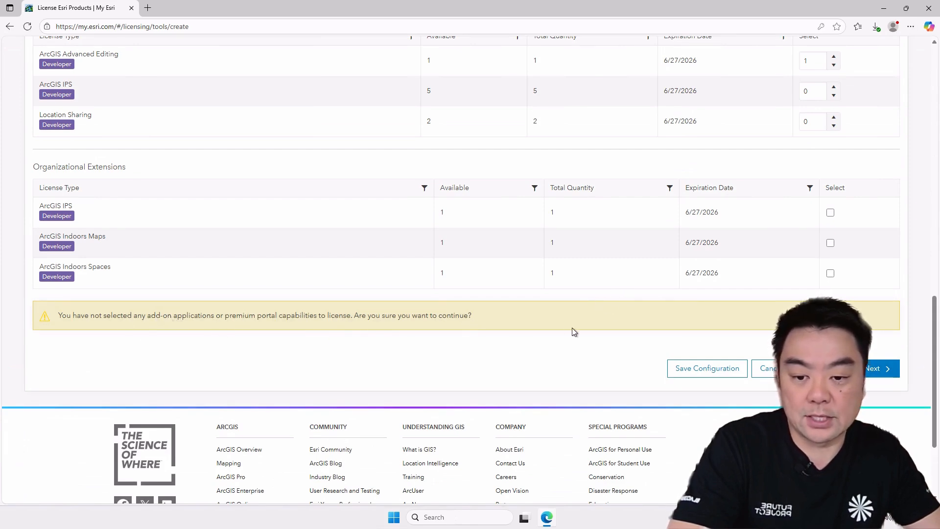
scroll(568, 328, "up", 2)
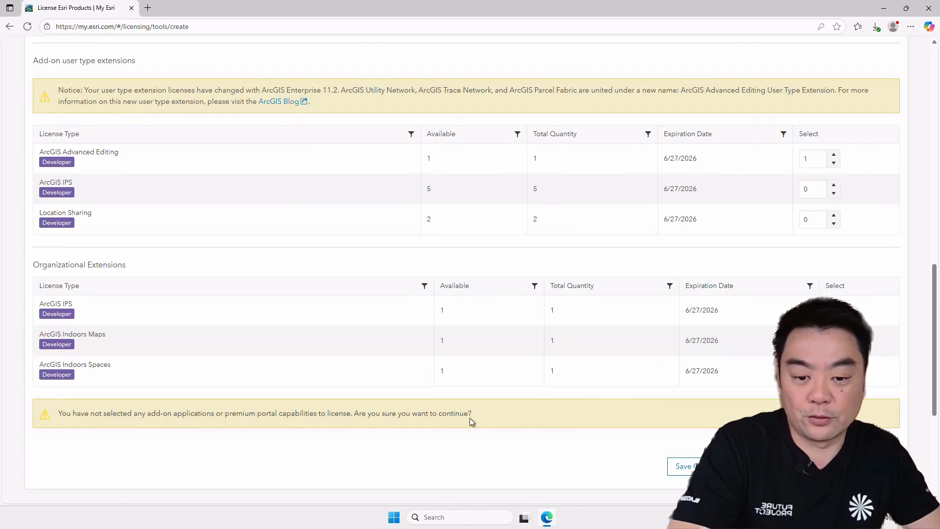
scroll(509, 395, "up", 1)
scroll(749, 350, "down", 3)
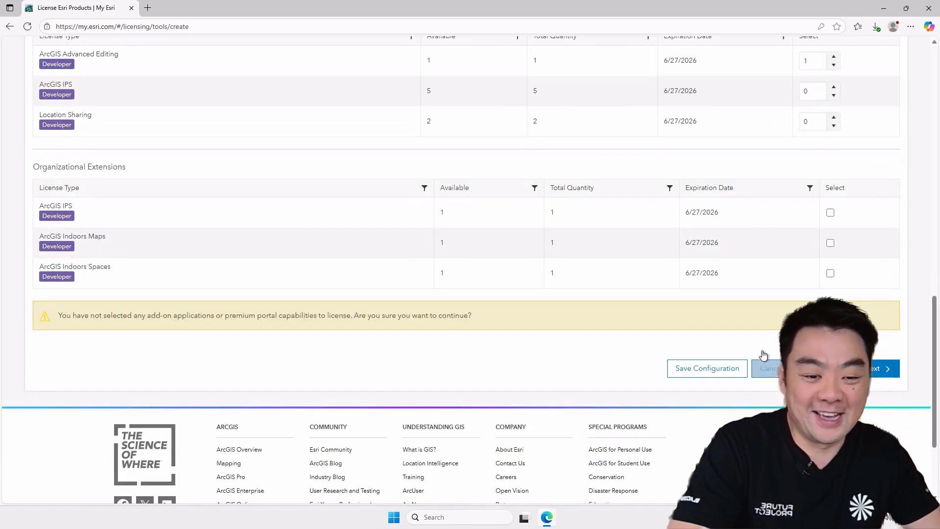
left_click(882, 362)
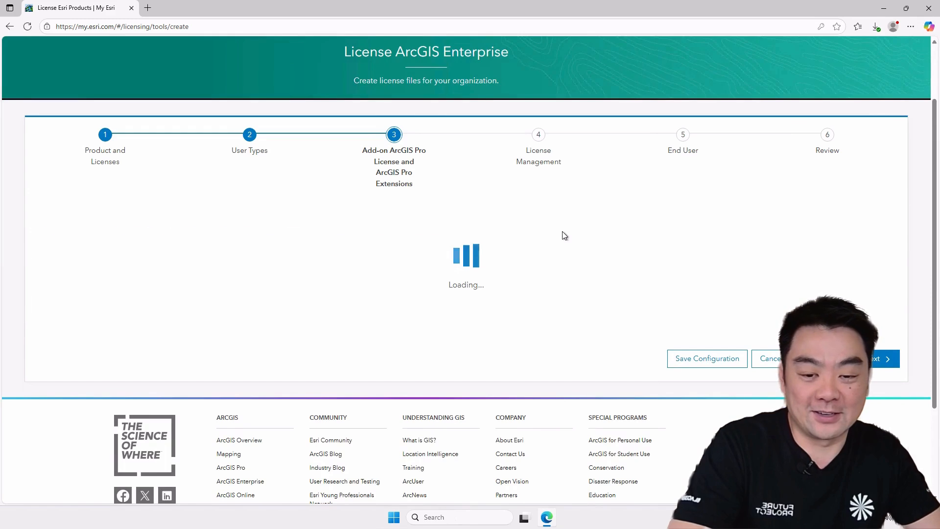
- Set the quantity of each listed ArcGIS Pro extension to 1, starting with ArcGIS 3D Analyst for Pro
scroll(586, 208, "down", 1)
scroll(594, 205, "down", 1)
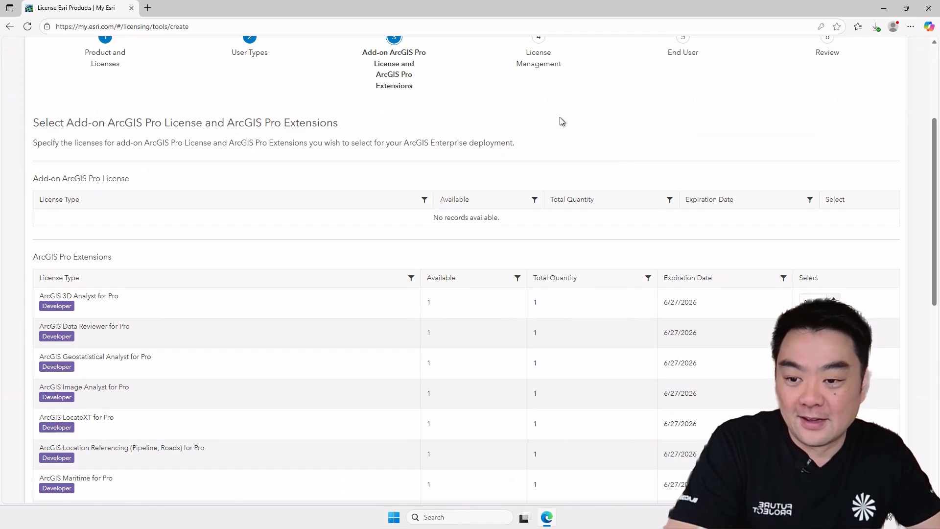
scroll(580, 116, "down", 3)
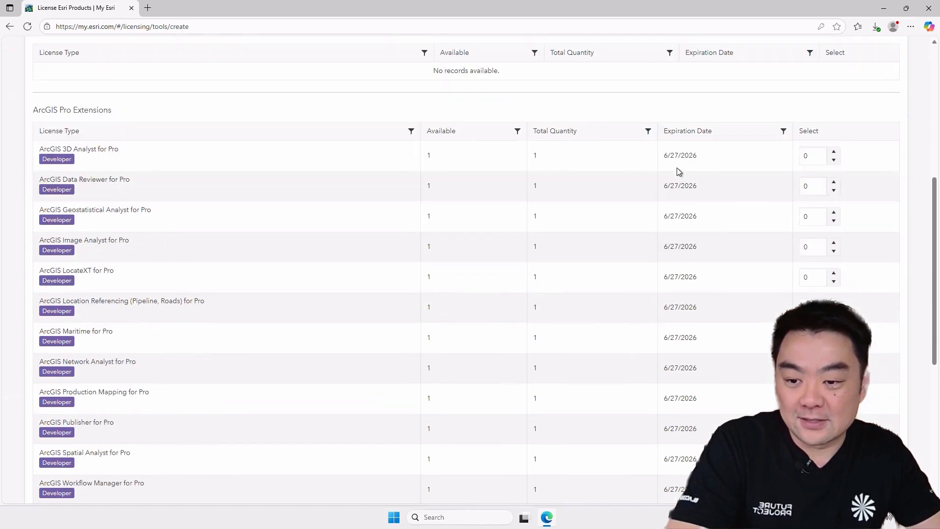
scroll(785, 206, "down", 3)
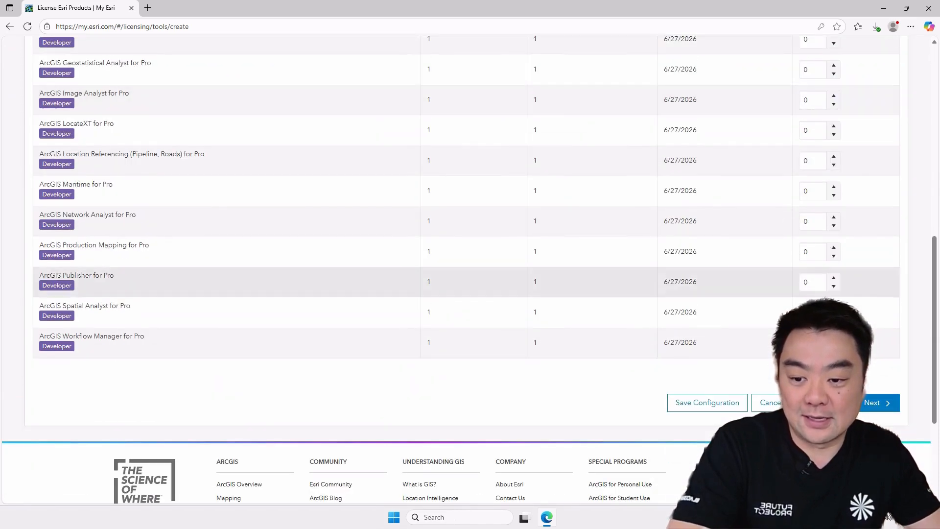
scroll(785, 204, "up", 5)
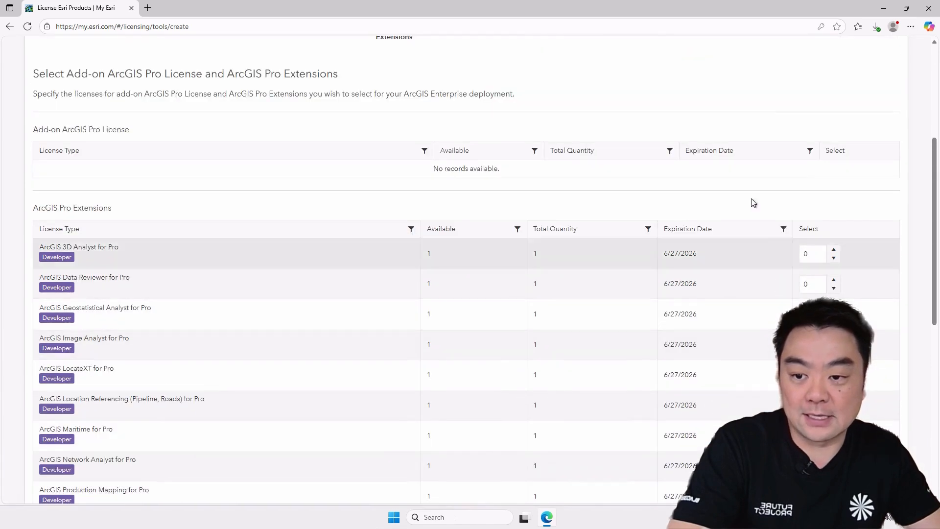
scroll(769, 279, "down", 2)
scroll(783, 254, "down", 1)
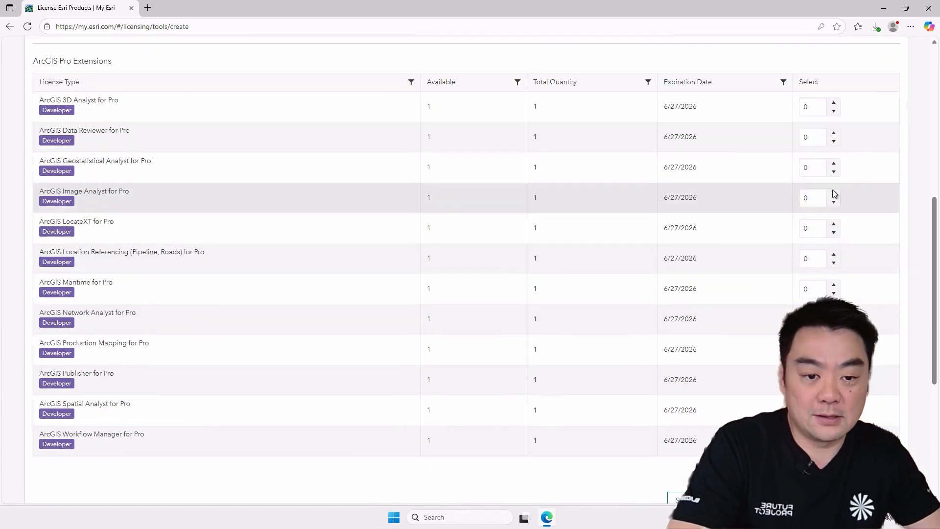
scroll(785, 168, "up", 1)
left_click(834, 152)
left_click(834, 182)
left_click(834, 213)
left_click(835, 243)
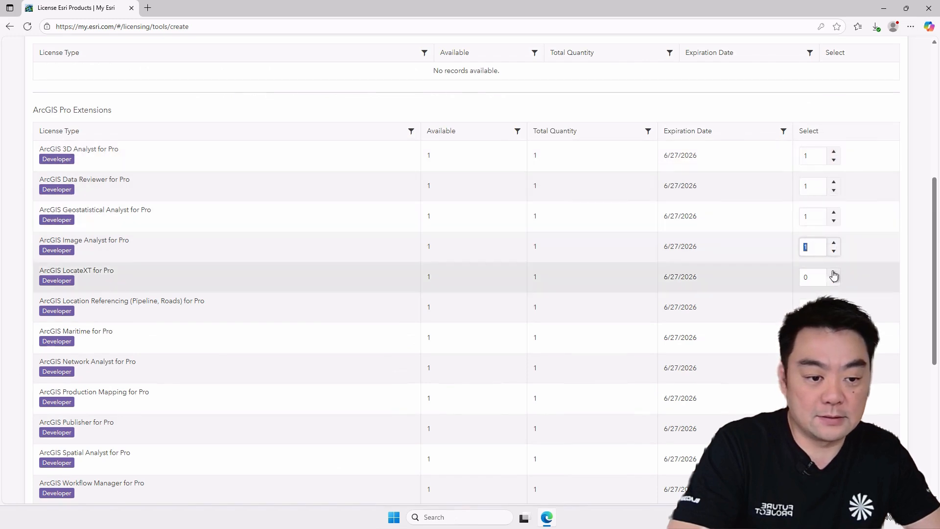
left_click(834, 273)
left_click(834, 304)
left_click(834, 334)
left_click(834, 365)
left_click(834, 395)
scroll(470, 269, "down", 2)
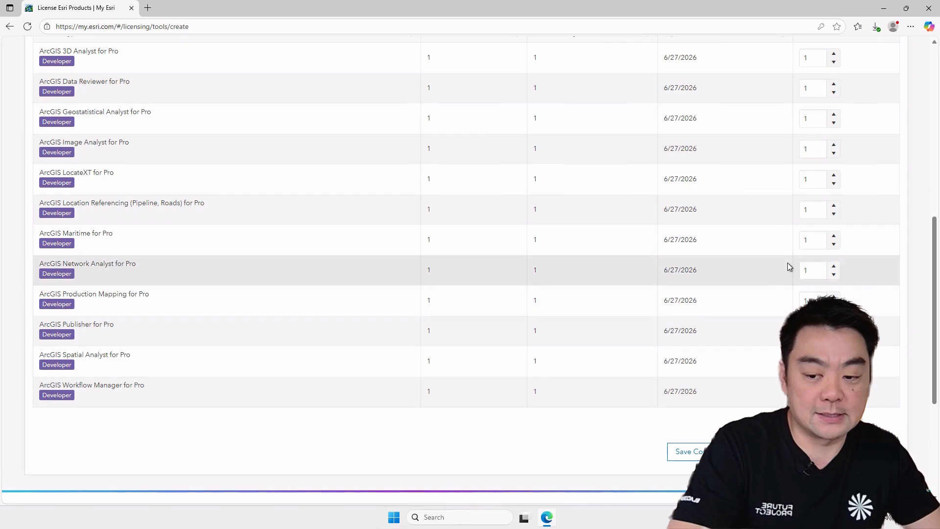
- Check the ArcGIS Pro extension quantities and continue to License Management
scroll(776, 294, "up", 1)
scroll(808, 215, "up", 1)
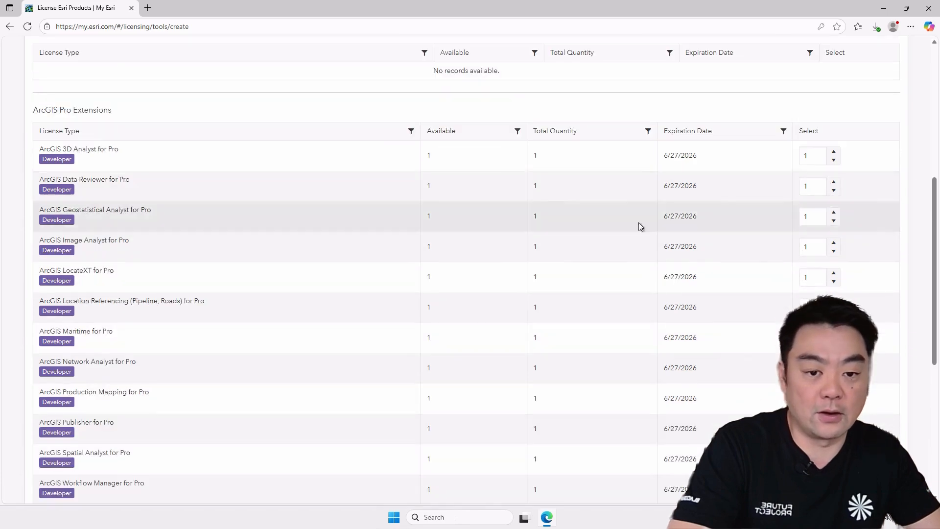
scroll(745, 286, "down", 3)
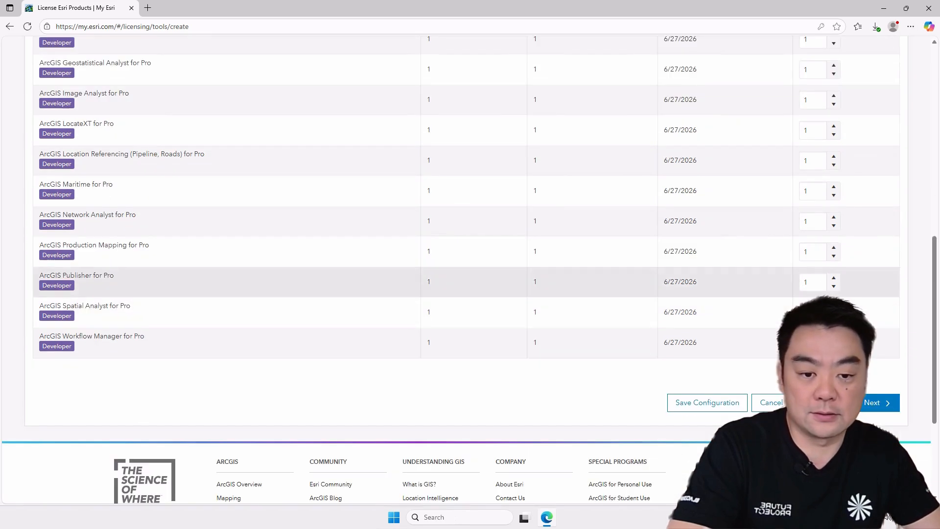
left_click(876, 409)
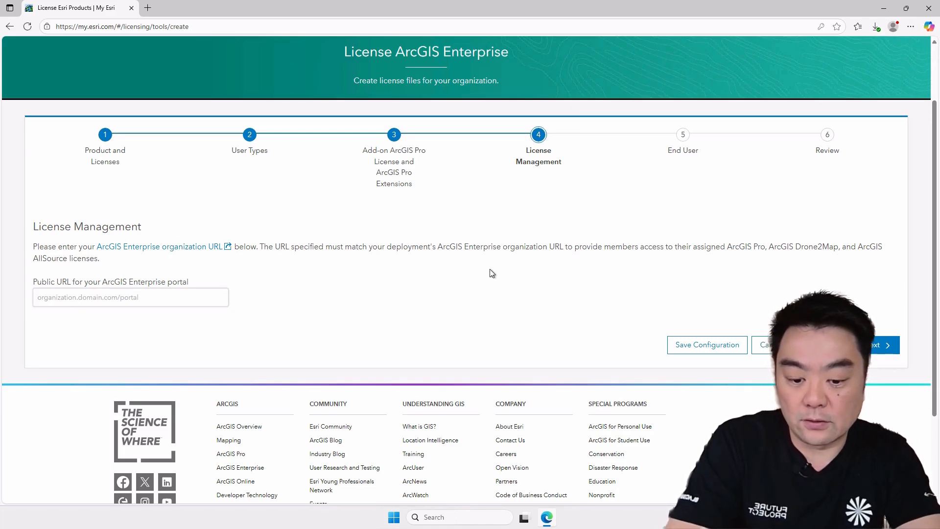
type("https://")
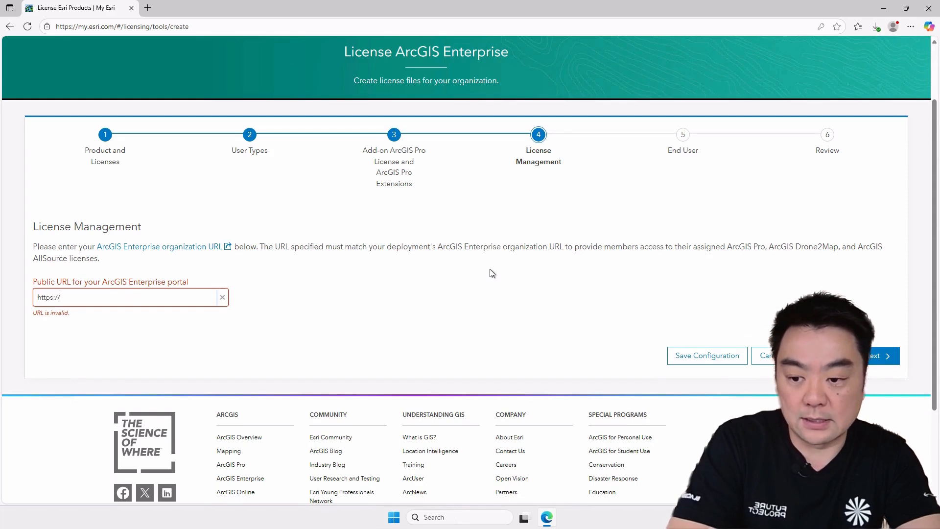
type("agp.")
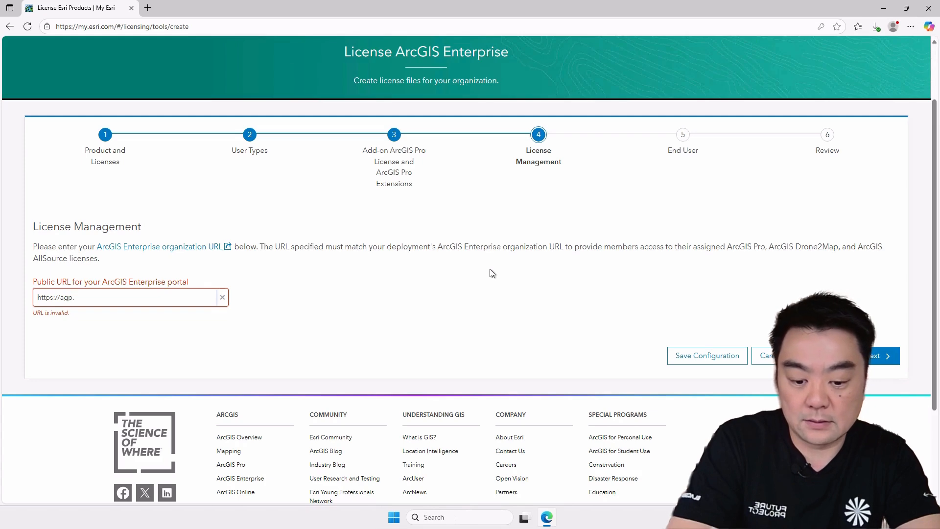
type("intelligis.io")
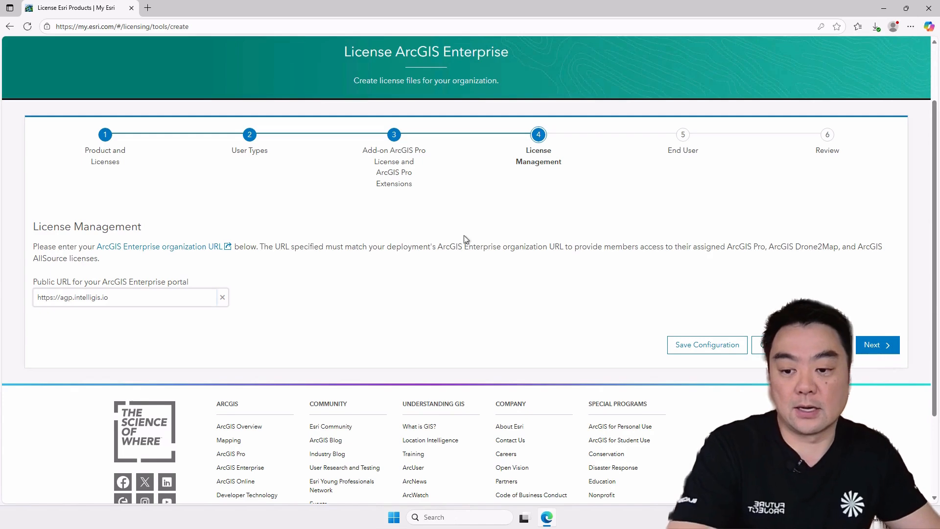
- Confirm the public portal URL and continue from License Management to the End User information
left_click_drag(29, 302, 29, 302)
left_click(372, 293)
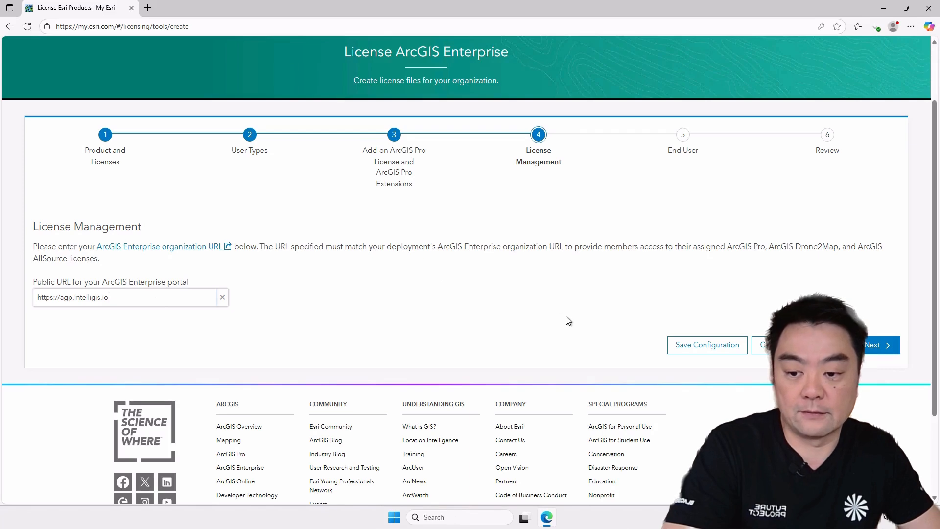
left_click(880, 345)
- Fill in the end user information by selecting a user already connected to the organization
scroll(604, 274, "down", 2)
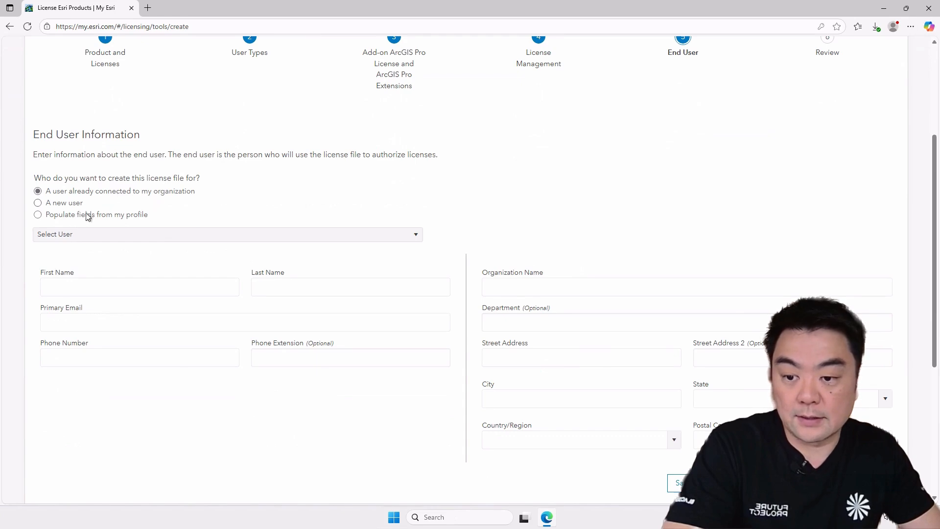
scroll(657, 312, "down", 2)
scroll(543, 272, "up", 3)
scroll(414, 279, "down", 1)
left_click(299, 234)
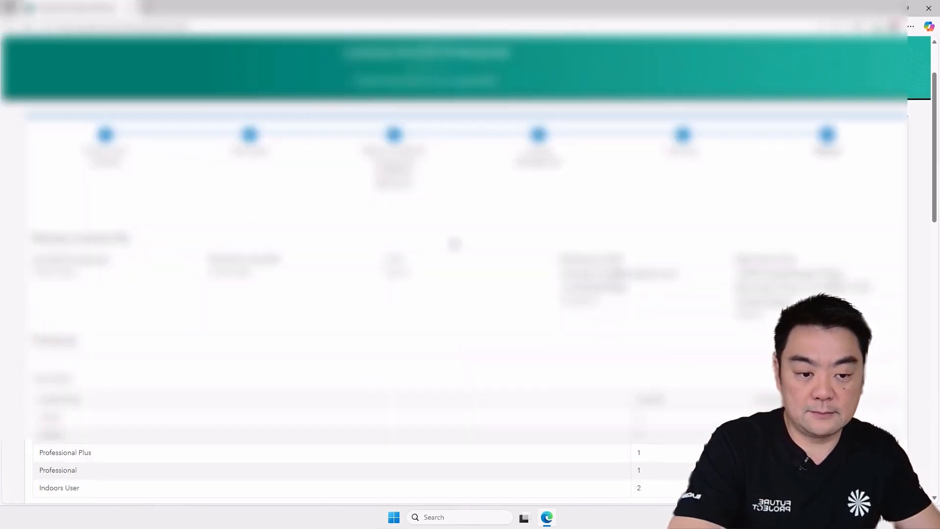
- Set the license file delivery to Download and add the note "arcgis enterprise - video series"
scroll(499, 238, "down", 10)
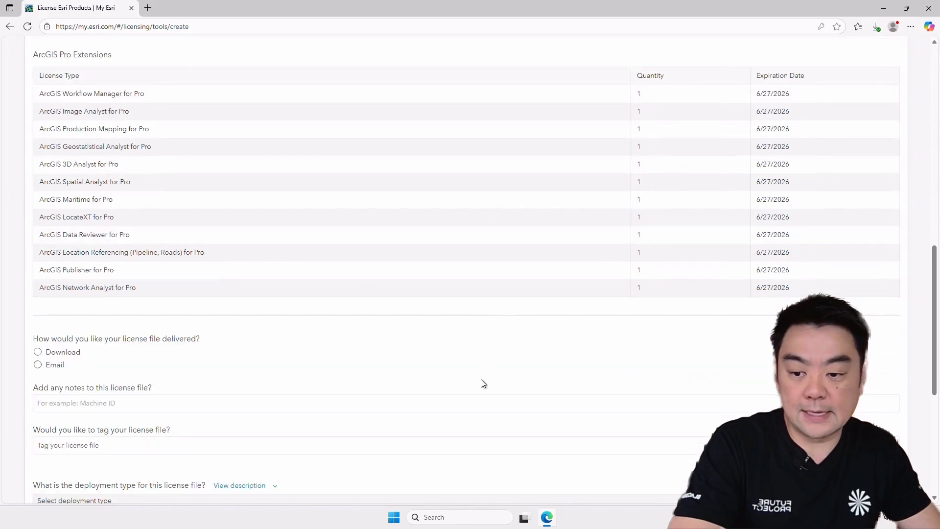
scroll(482, 377, "down", 5)
scroll(471, 358, "up", 8)
scroll(468, 350, "down", 6)
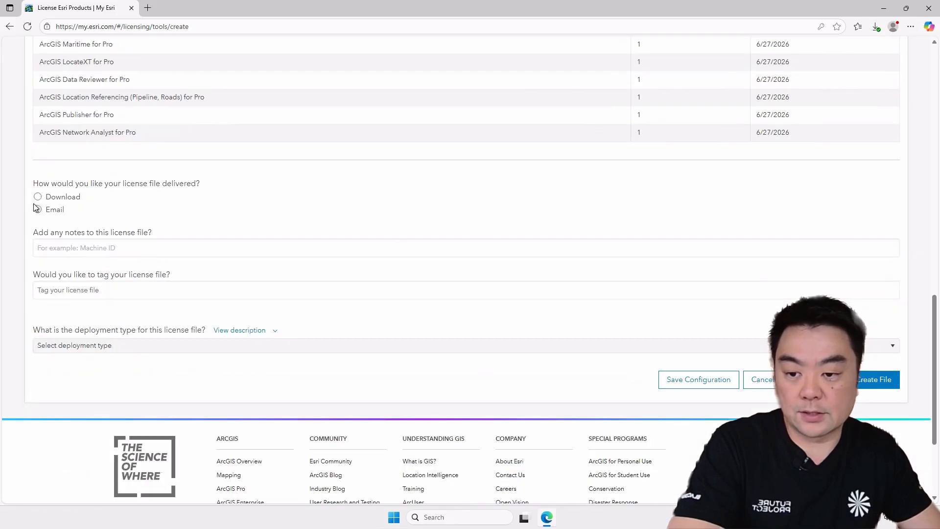
left_click(176, 212)
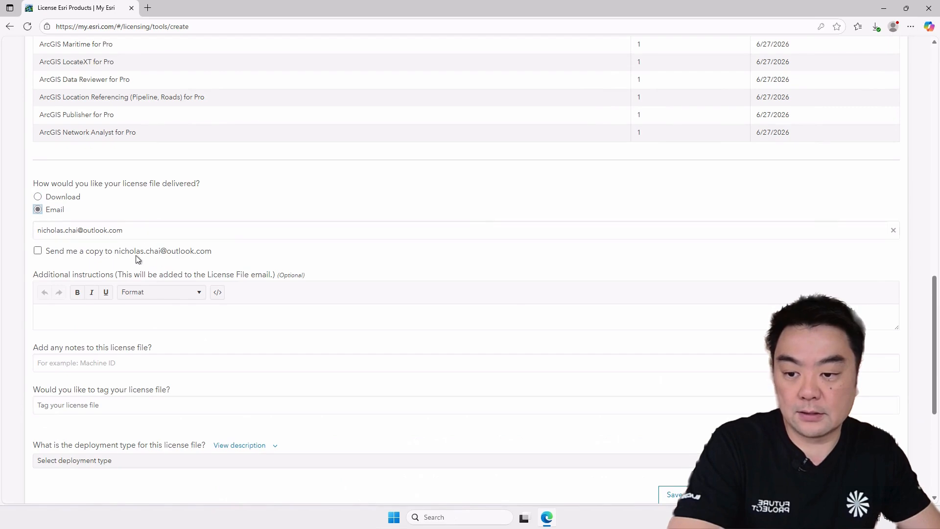
left_click(37, 196)
left_click(118, 252)
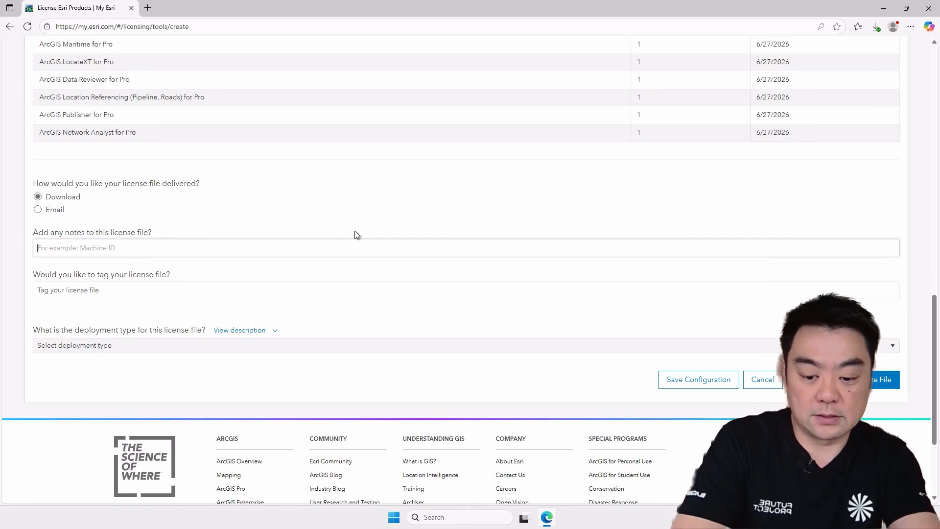
type("arcgis enterprise - video series")
- Set the deployment type to New deployment and create the license file
left_click(279, 346)
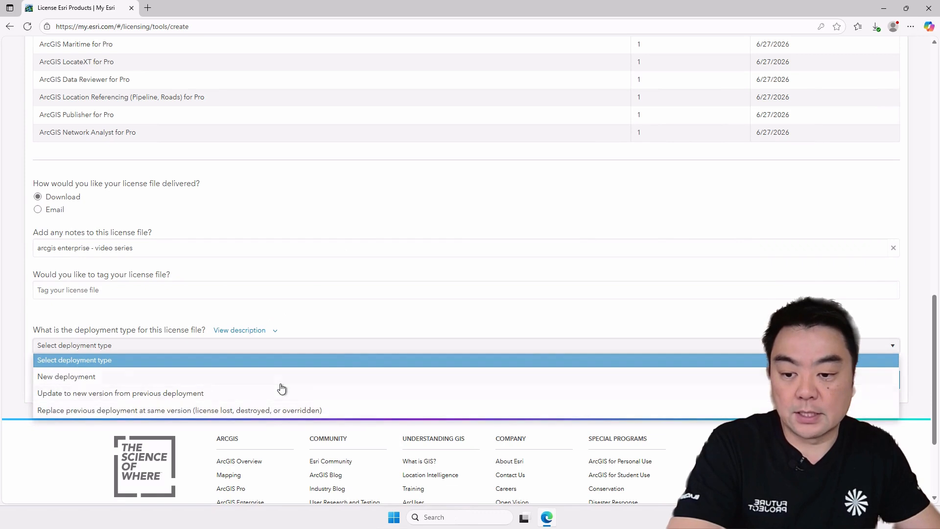
left_click(281, 384)
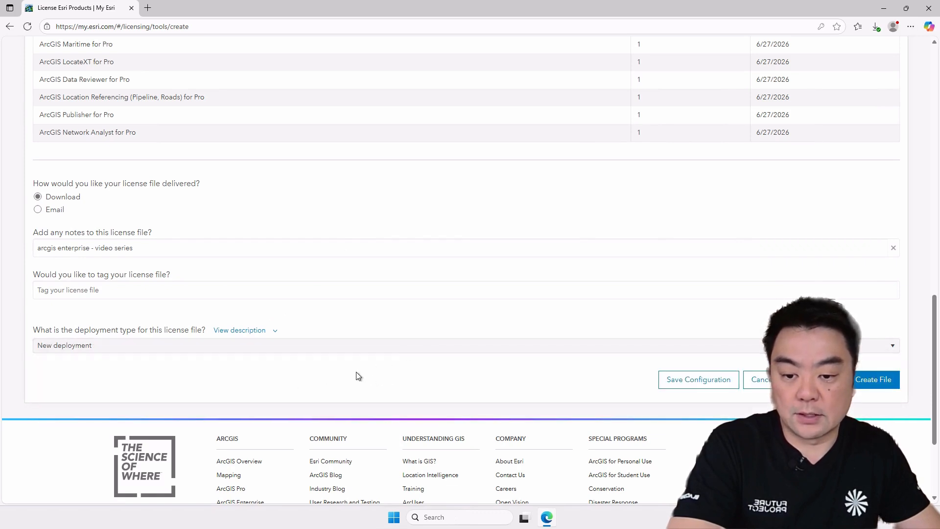
left_click(426, 347)
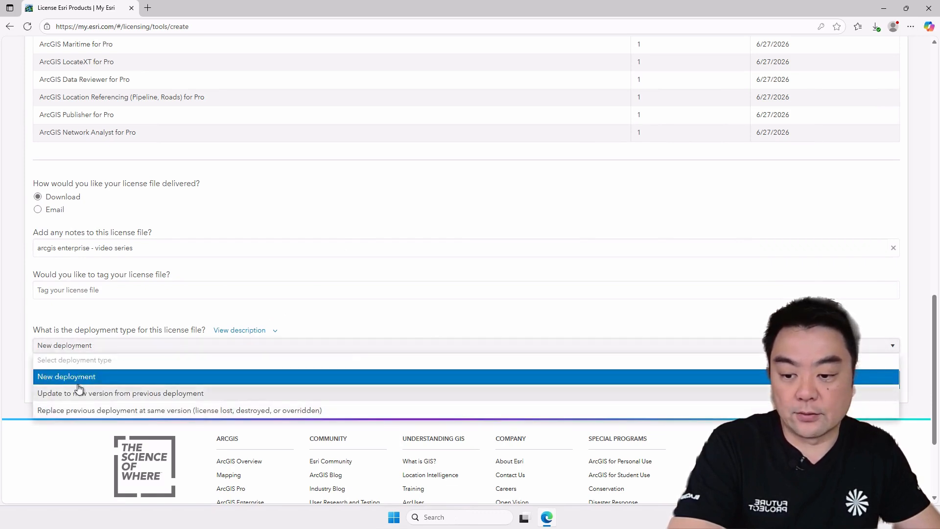
left_click(63, 377)
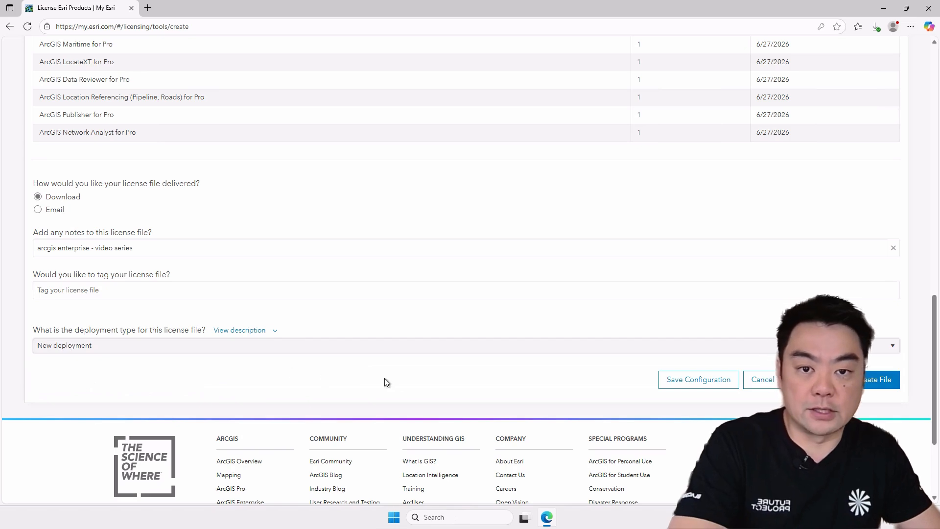
left_click(877, 384)
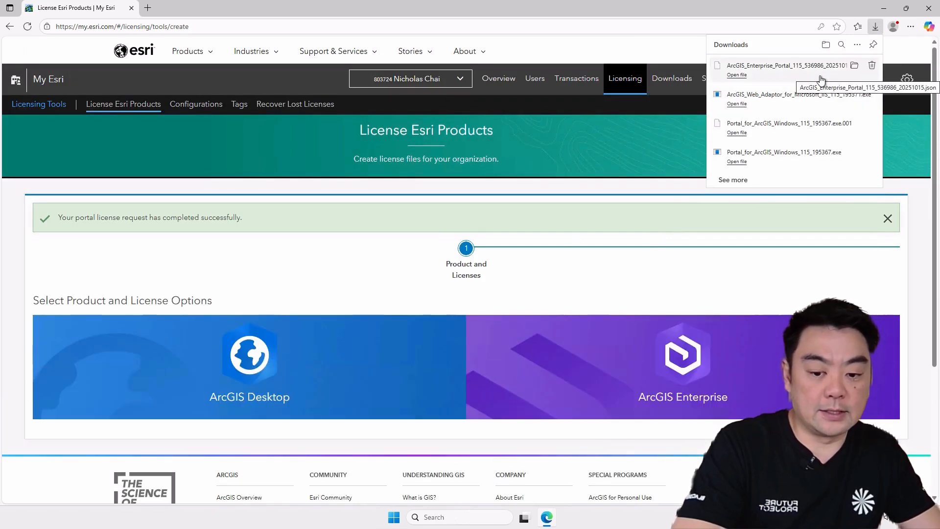
- Open the Downloads folder and cut the license JSON file, both Portal for ArcGIS installer files and the Web Adaptor installer
scroll(767, 363, "down", 4)
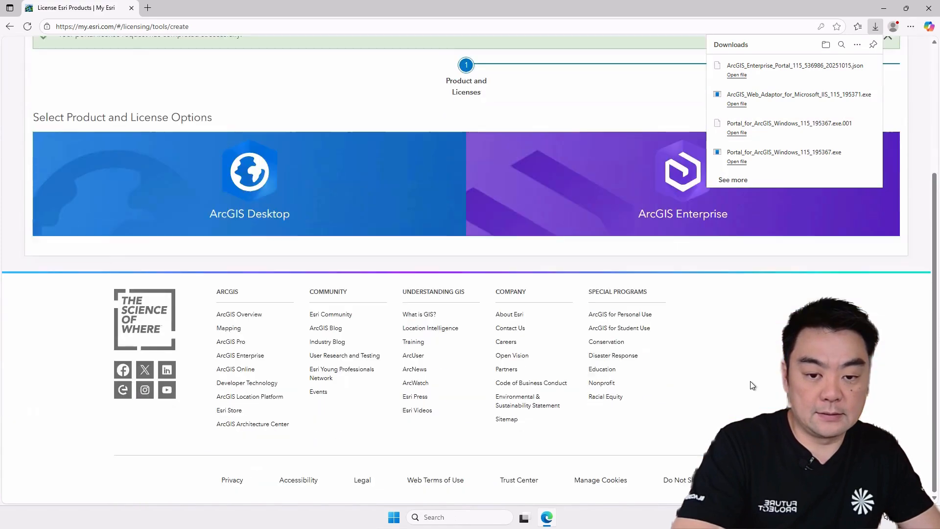
scroll(752, 388, "up", 4)
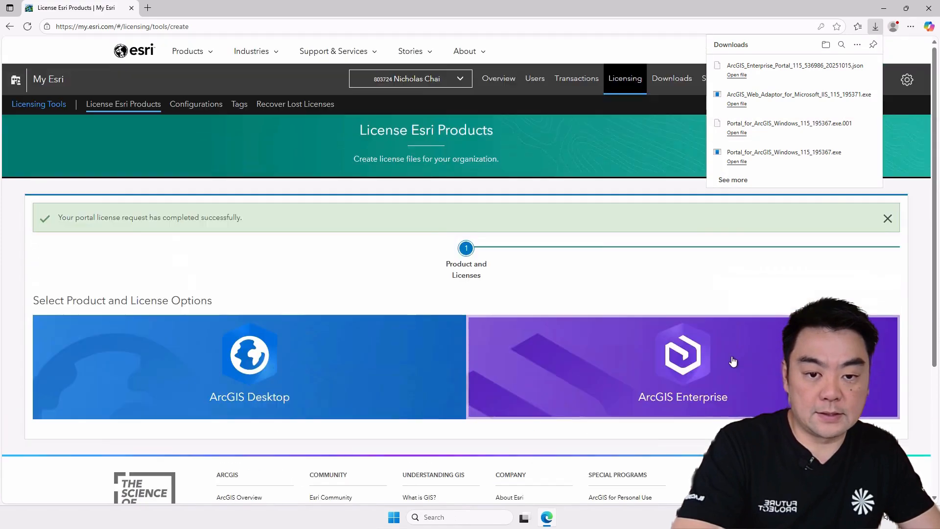
left_click(826, 45)
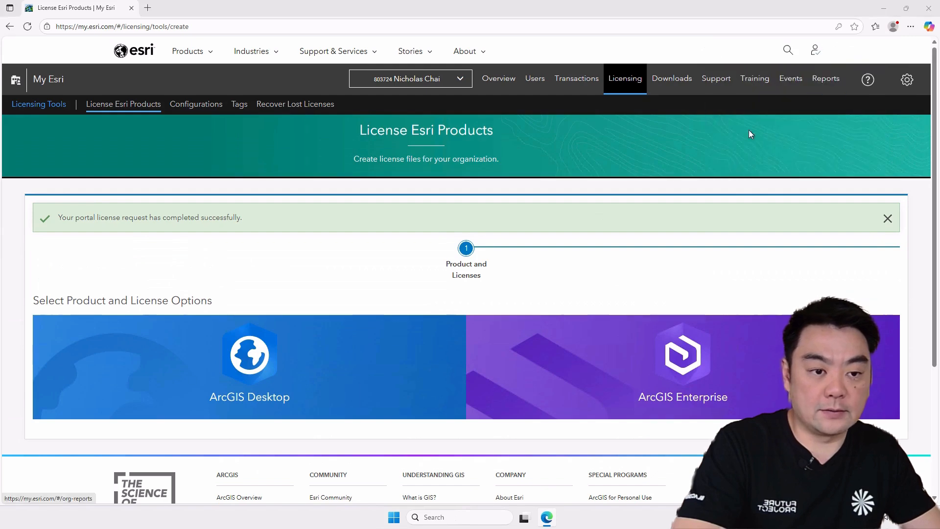
left_click(510, 192)
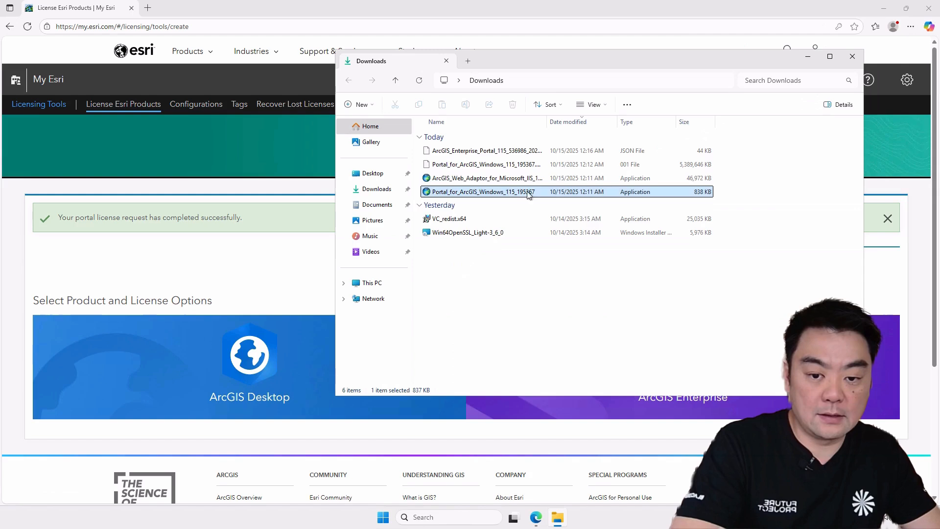
left_click(531, 155, "shift")
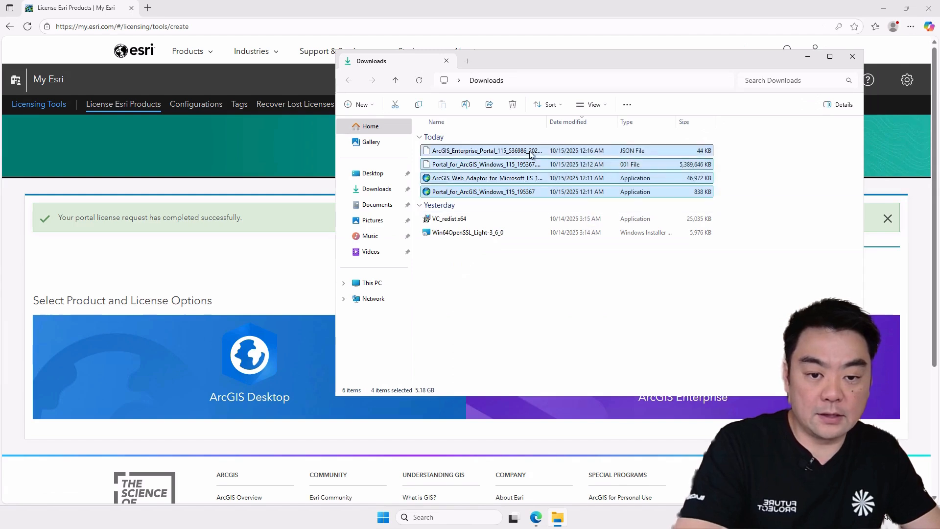
right_click(531, 155)
left_click(547, 163)
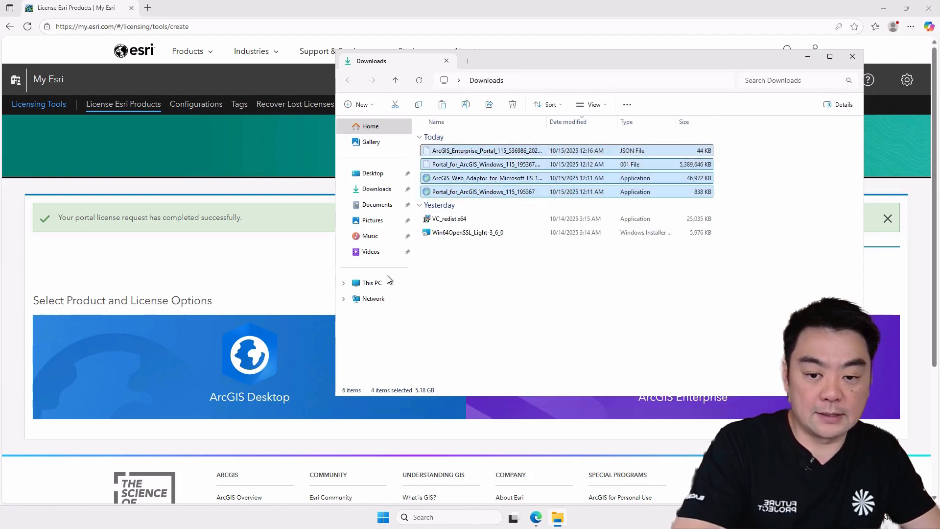
- Paste the cut license and installer files into the C:\Software folder
left_click(373, 282)
double_click(479, 147)
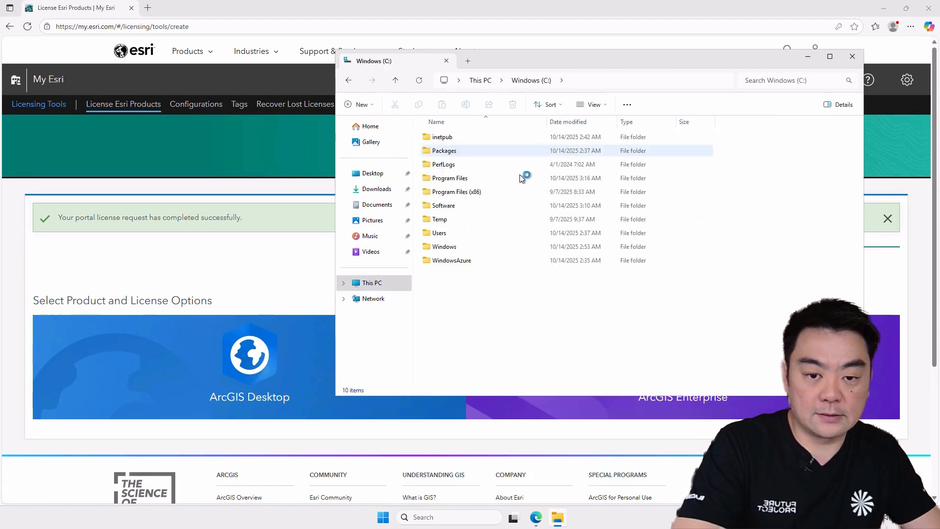
double_click(459, 172)
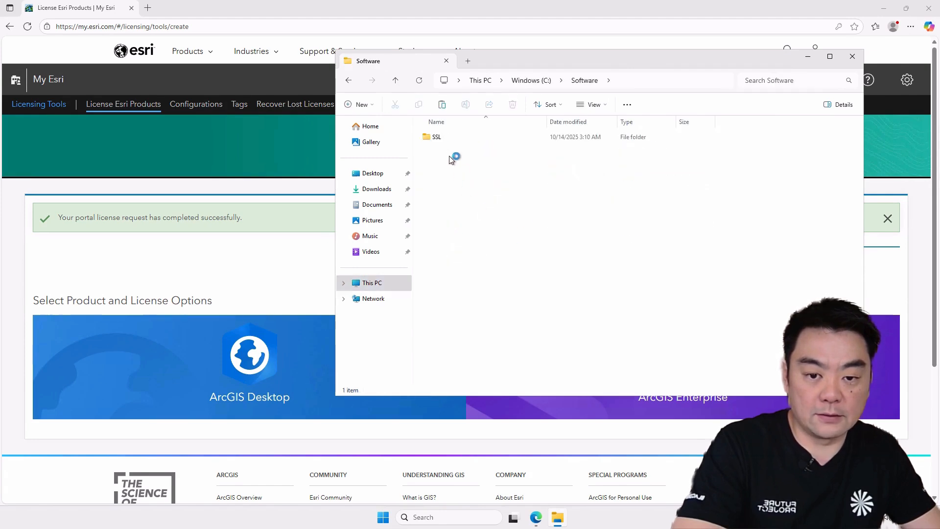
right_click(507, 184)
left_click(530, 196)
left_click(590, 269)
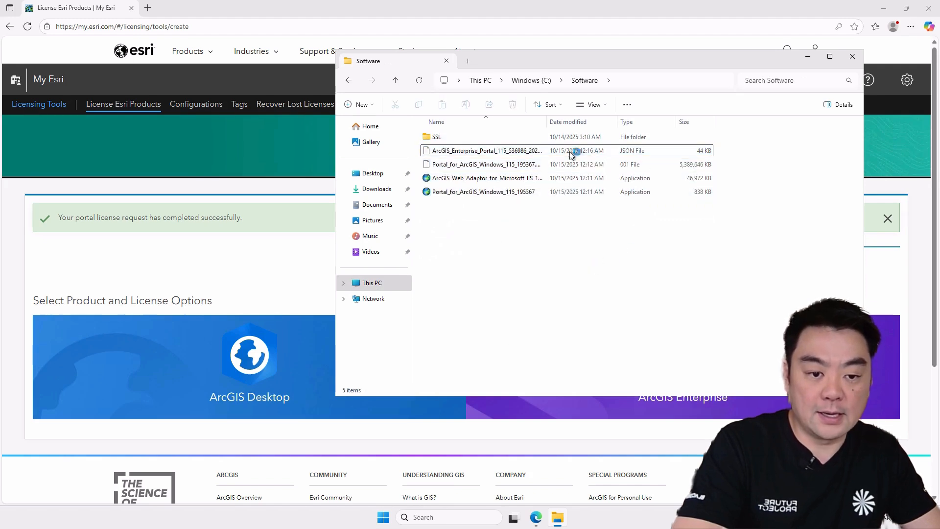
- Close the browser, widen the Name column of the Software folder and run the Portal_for_ArcGIS_Windows_115_195367 application
left_click(928, 9)
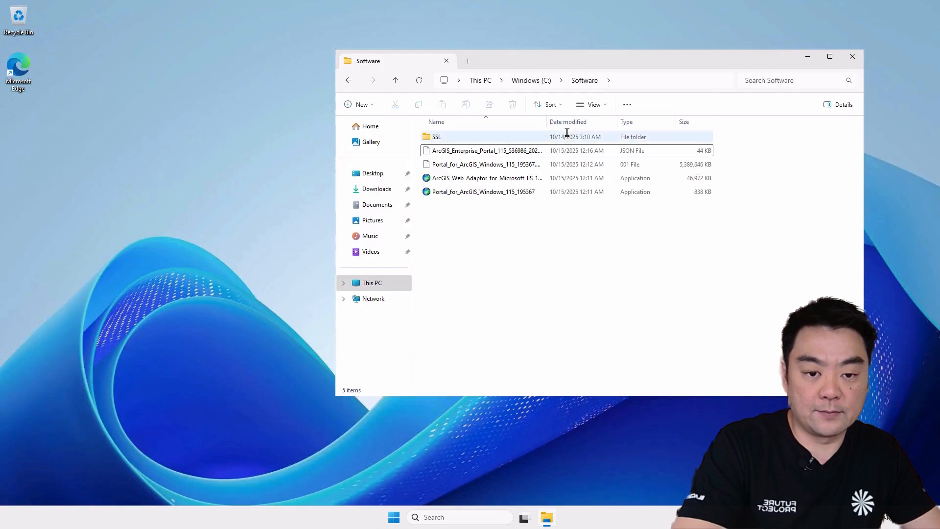
left_click_drag(550, 124, 634, 124)
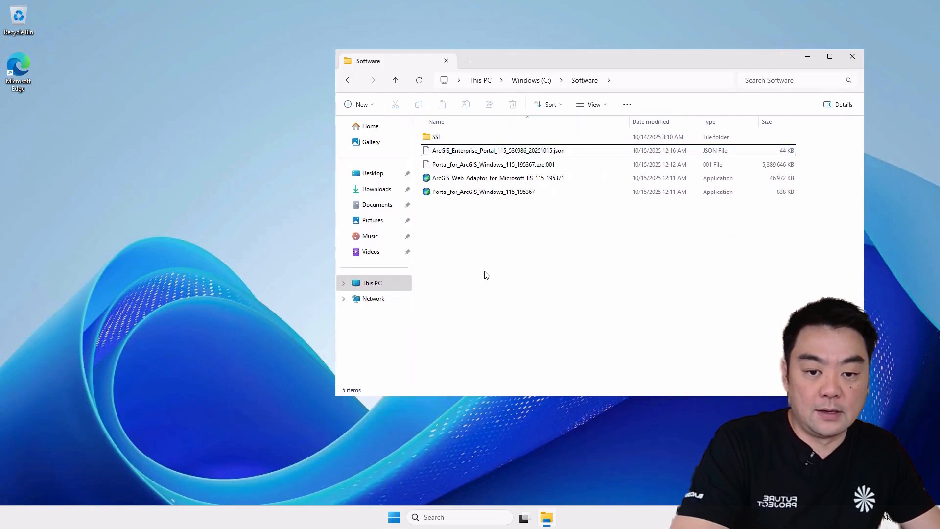
left_click(481, 195)
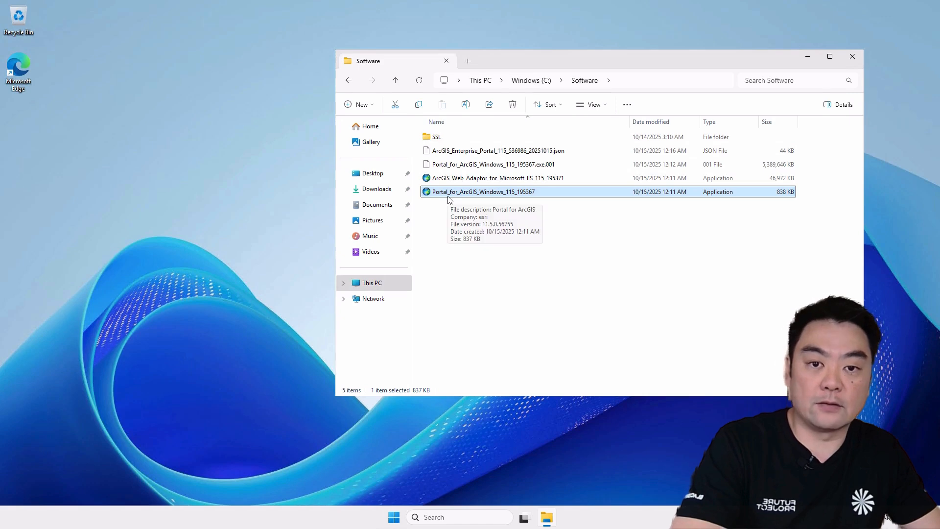
left_click(444, 208)
double_click(453, 194)
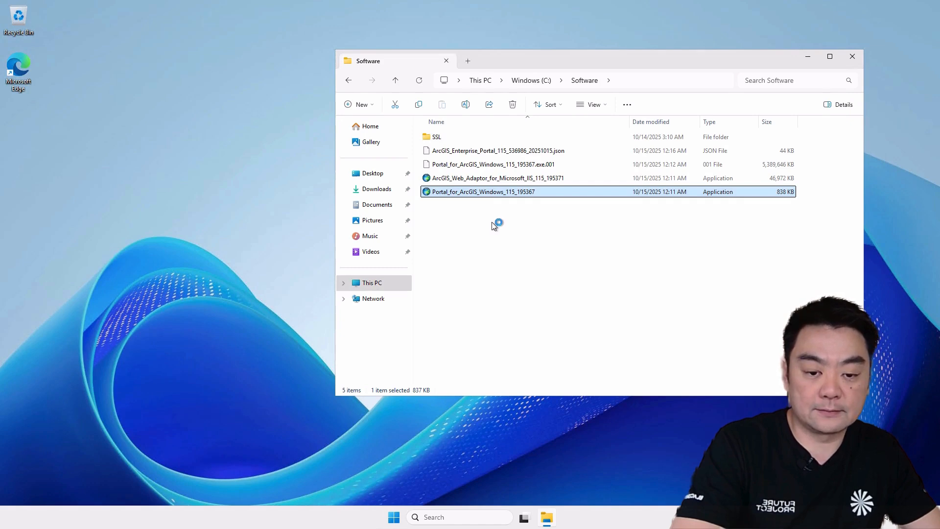
- Replace the Documents path in the extraction destination with C:\Software and start unpacking the Portal for ArcGIS files
left_click_drag(484, 166, 296, 82)
left_click(631, 89)
left_click(629, 87)
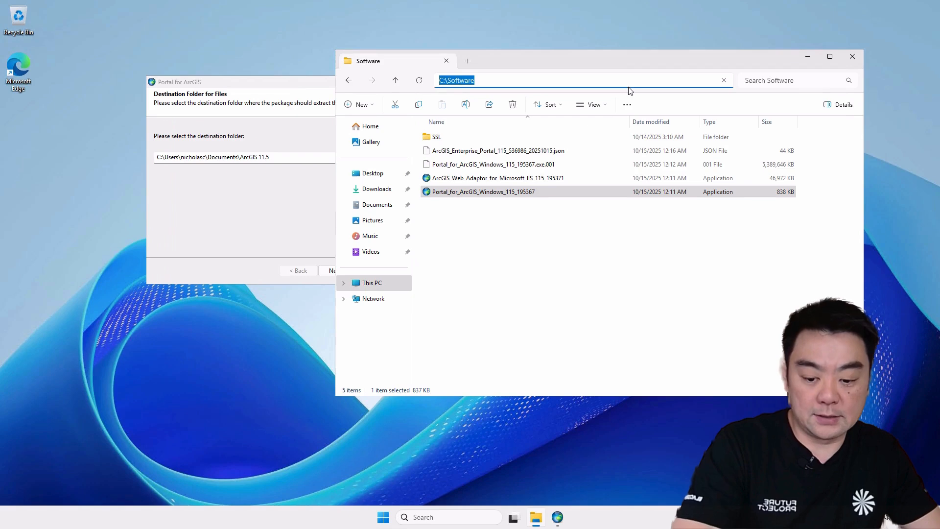
left_click(283, 157)
left_click_drag(239, 157, 127, 154)
key("ctrl+v")
left_click(337, 271)
left_click_drag(305, 90, 434, 107)
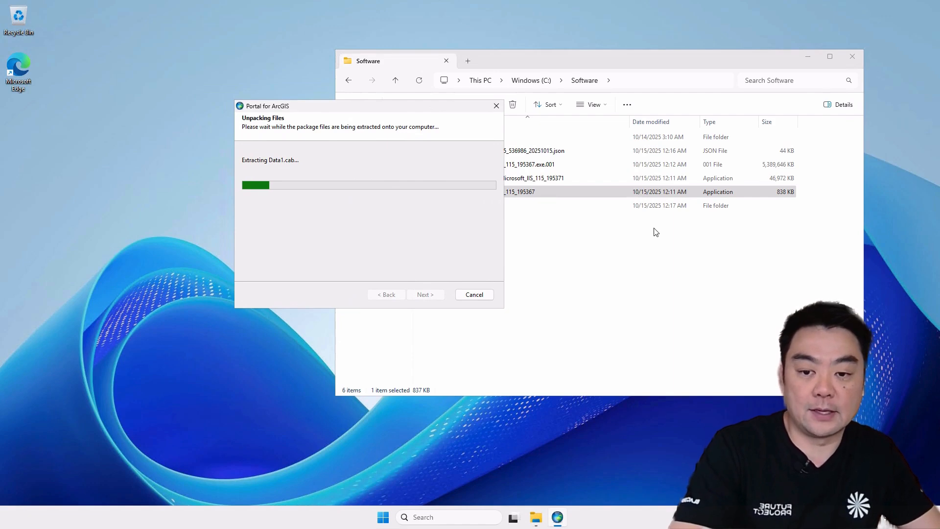
- Minimize the Software folder window and finish the extraction with the Portal for ArcGIS setup program set to launch
left_click(808, 56)
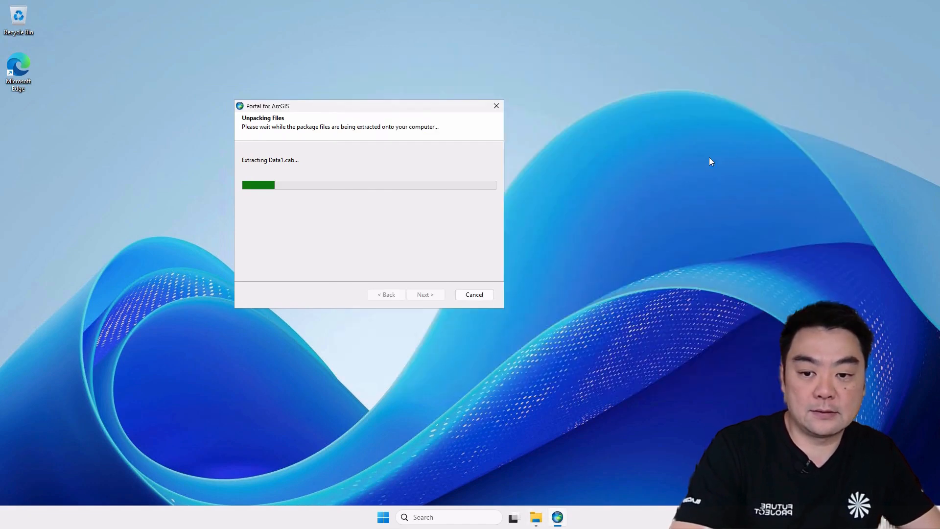
left_click_drag(434, 105, 496, 104)
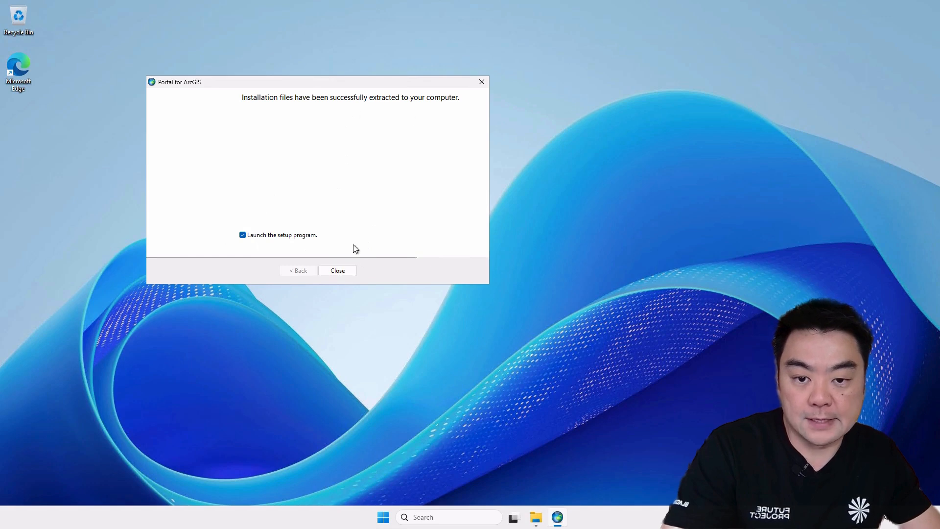
left_click(337, 270)
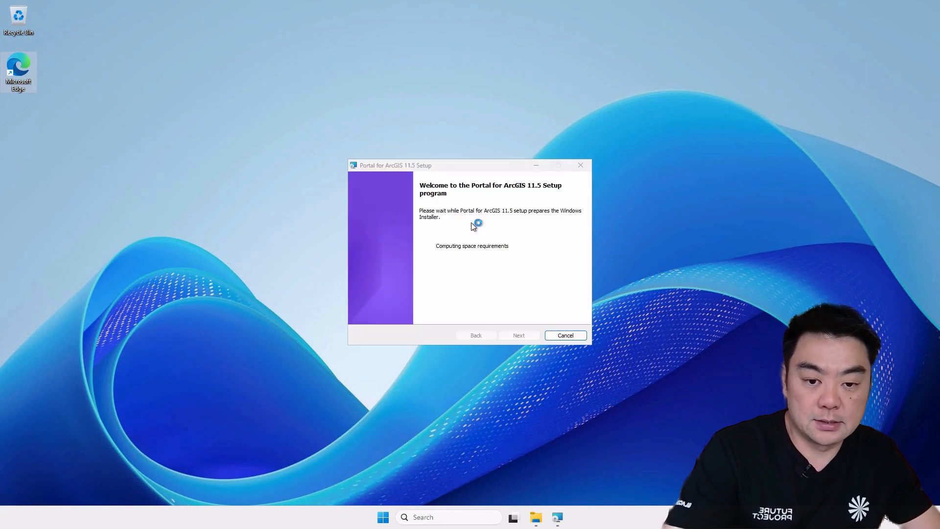
left_click_drag(483, 169, 470, 86)
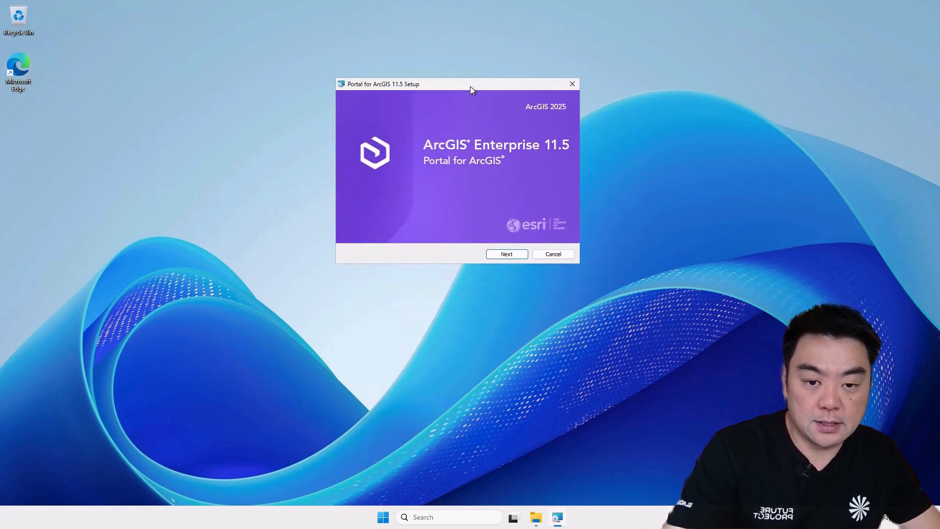
- Advance through the Portal for ArcGIS 11.5 setup welcome pages, accept the master agreement and look through its text
left_click(501, 253)
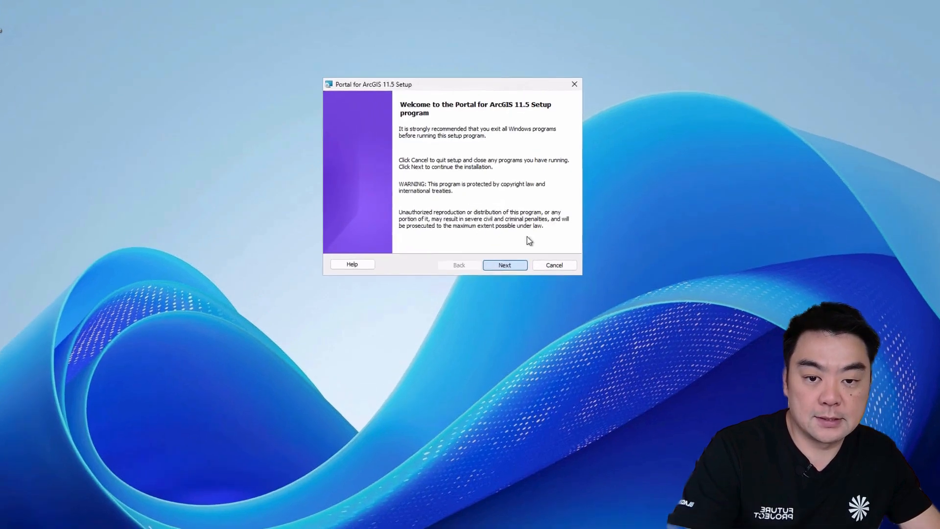
left_click(509, 254)
left_click(398, 219)
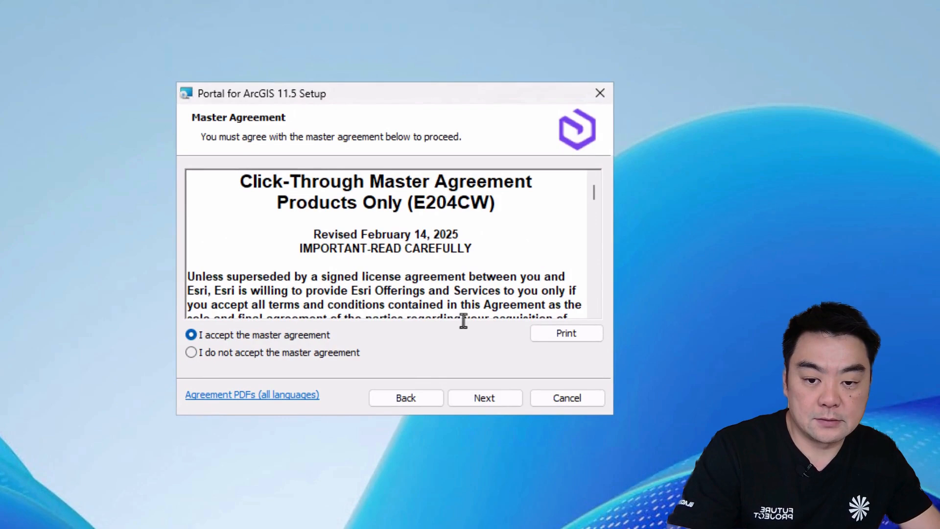
scroll(508, 254, "down", 5)
scroll(578, 217, "down", 4)
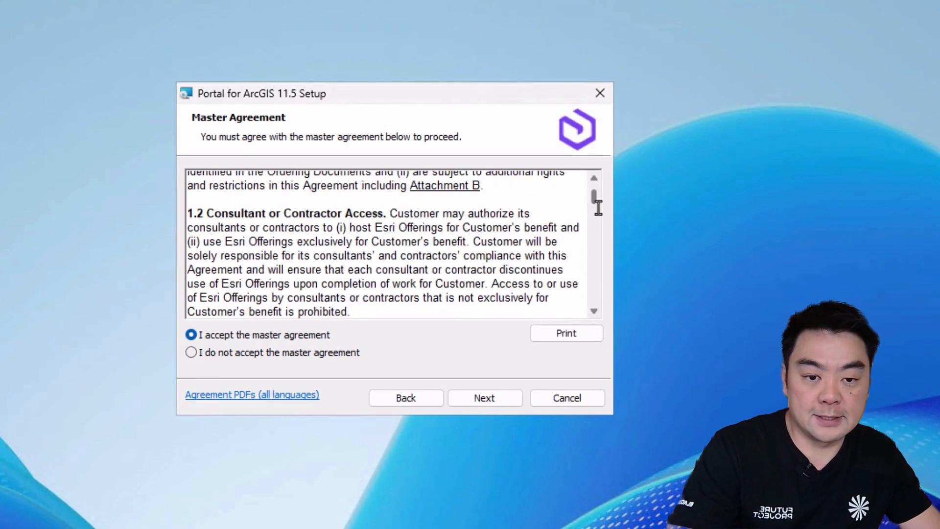
left_click_drag(595, 198, 594, 285)
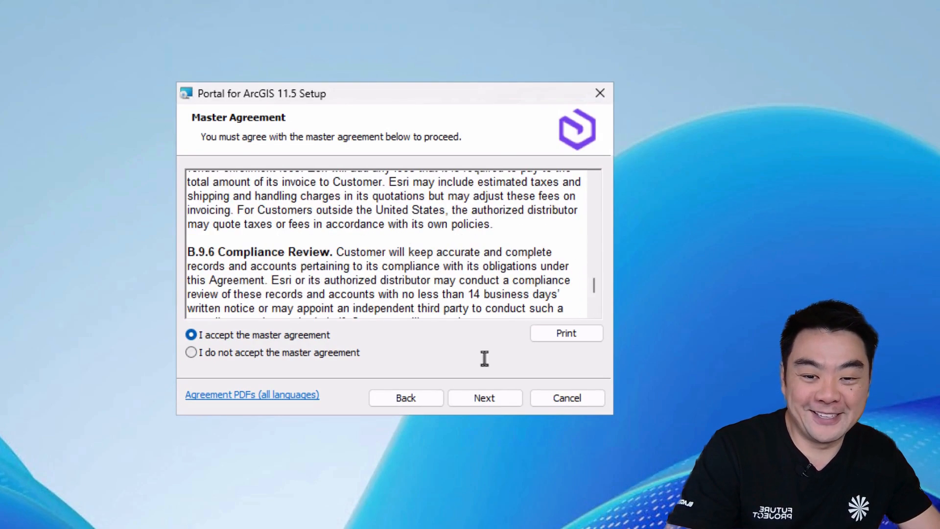
- Continue past the master agreement and accept C:\Program Files\ArcGIS\Portal\ as the installation folder and C:\arcgisportal\ as the content directory
left_click(484, 397)
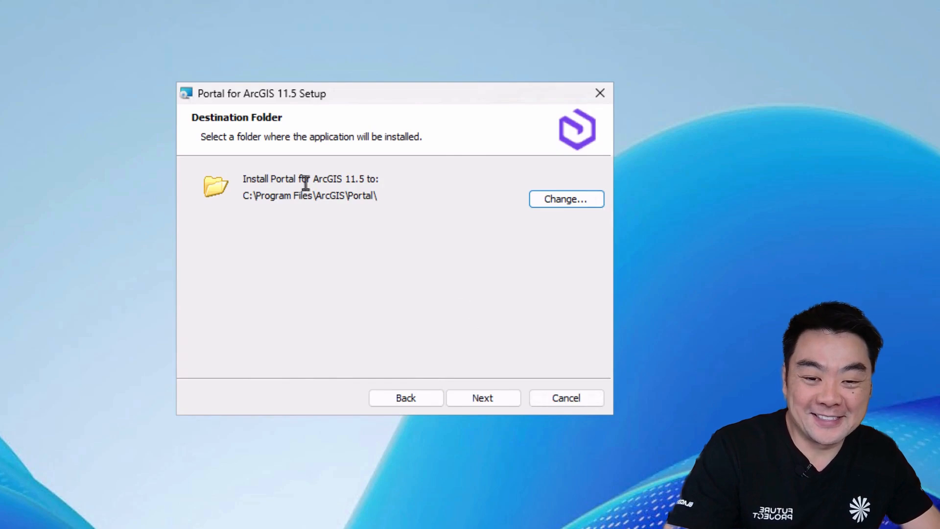
left_click(485, 399)
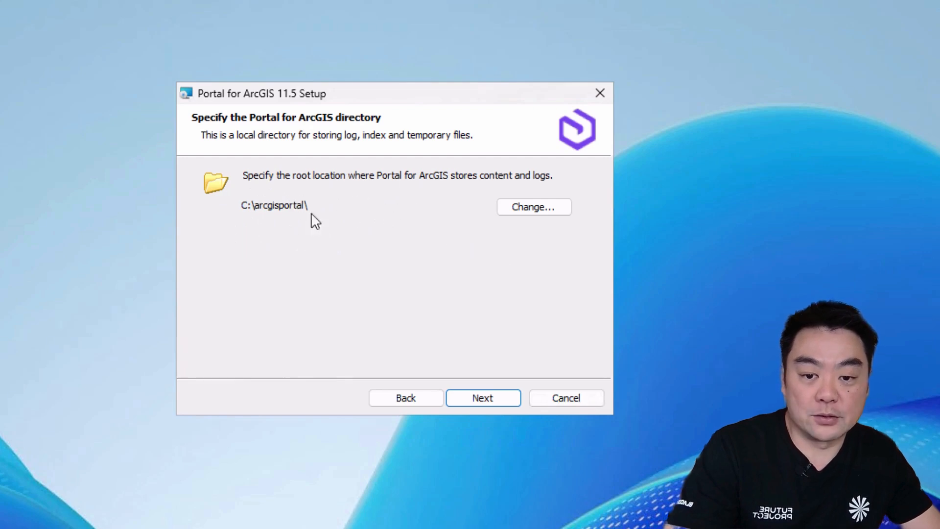
left_click(485, 398)
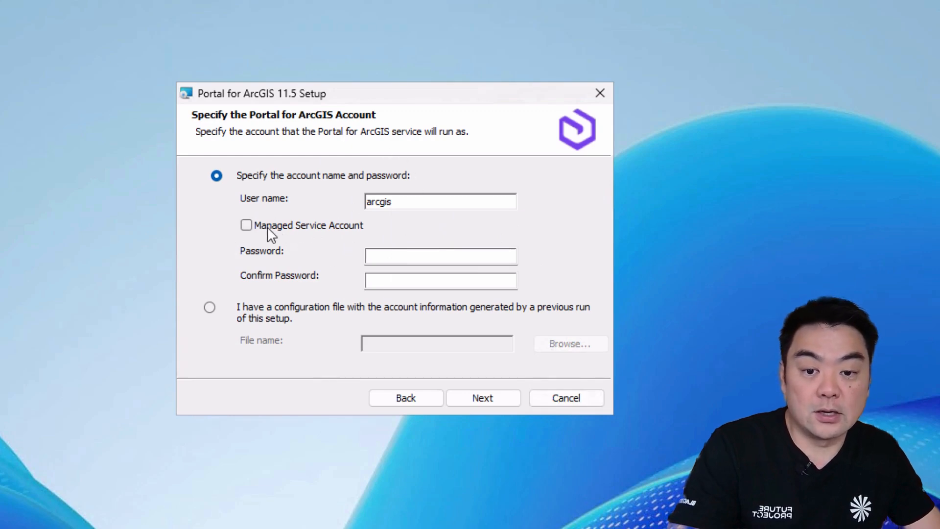
left_click(247, 226)
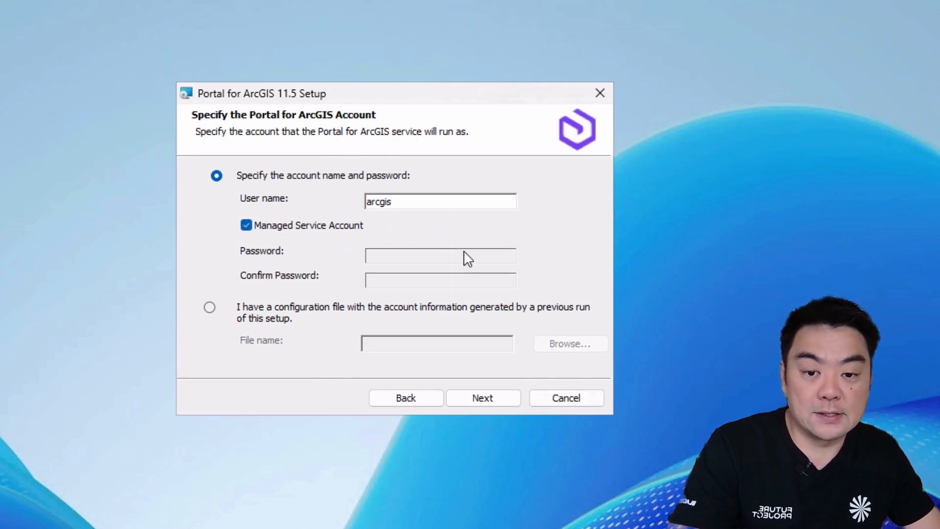
left_click_drag(367, 202, 412, 204)
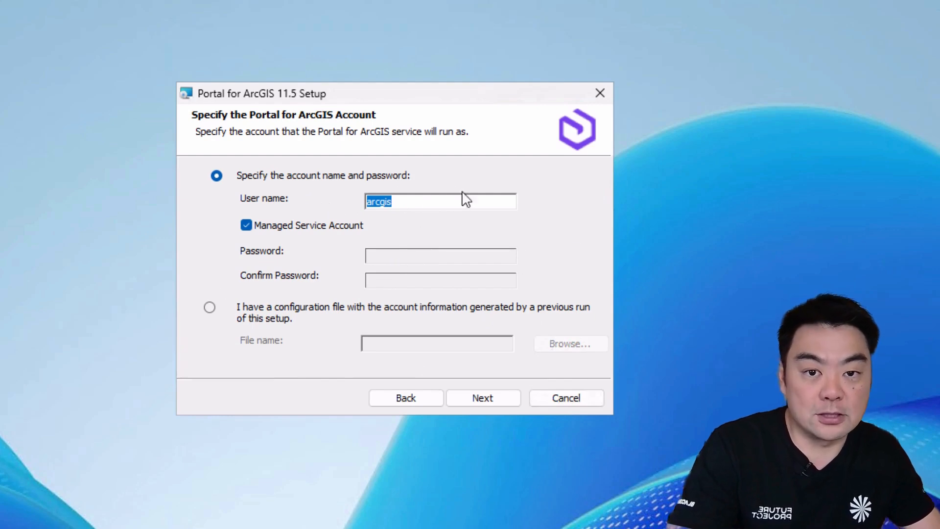
left_click_drag(439, 198, 324, 210)
left_click(413, 207)
double_click(392, 202)
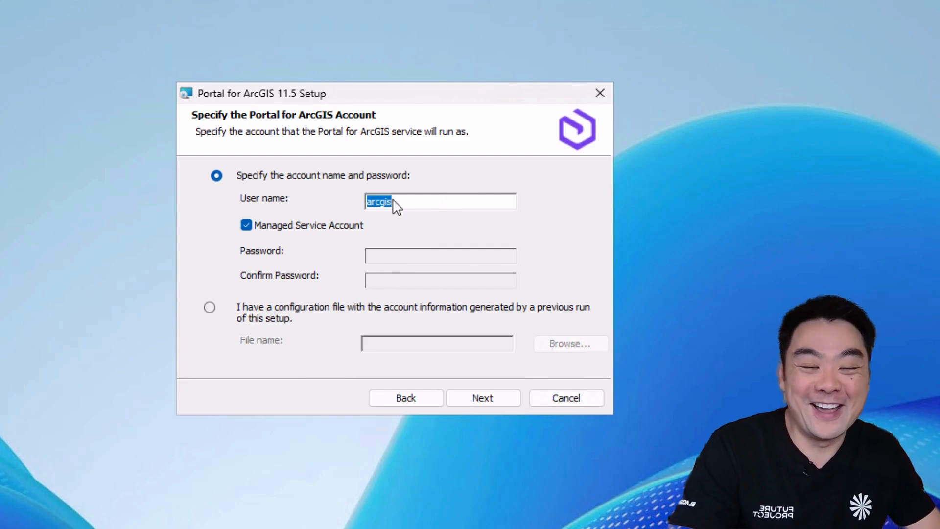
left_click(439, 204)
double_click(385, 201)
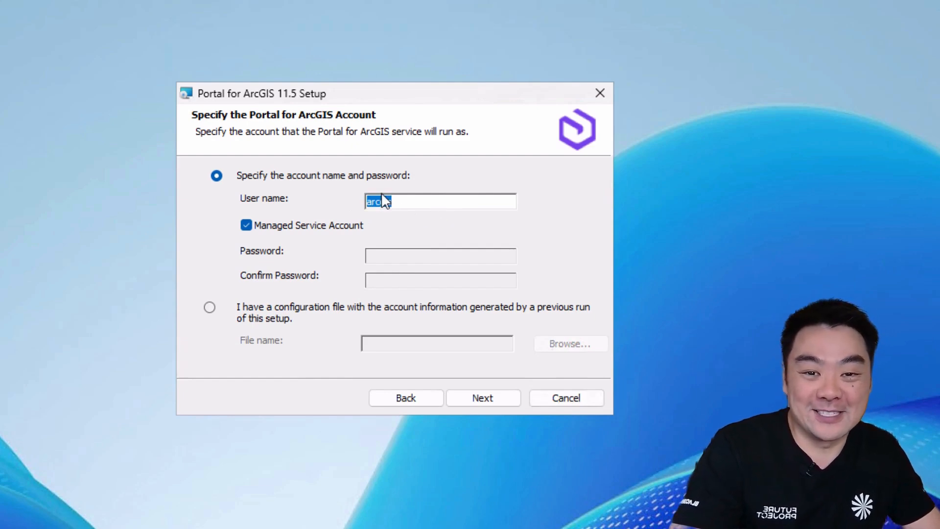
left_click(410, 201)
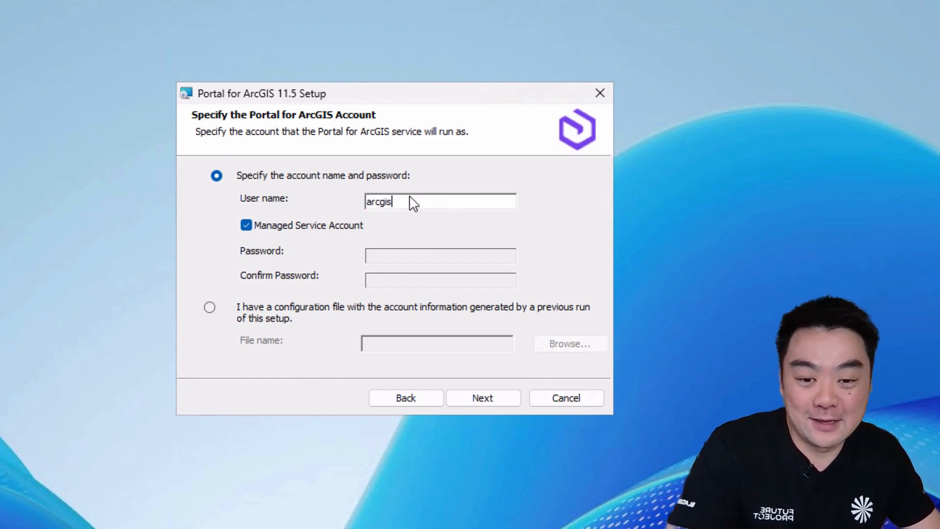
left_click(286, 229)
- Enter and confirm the password for the arcgis service account, without using a managed service account, and continue the setup
left_click(433, 259)
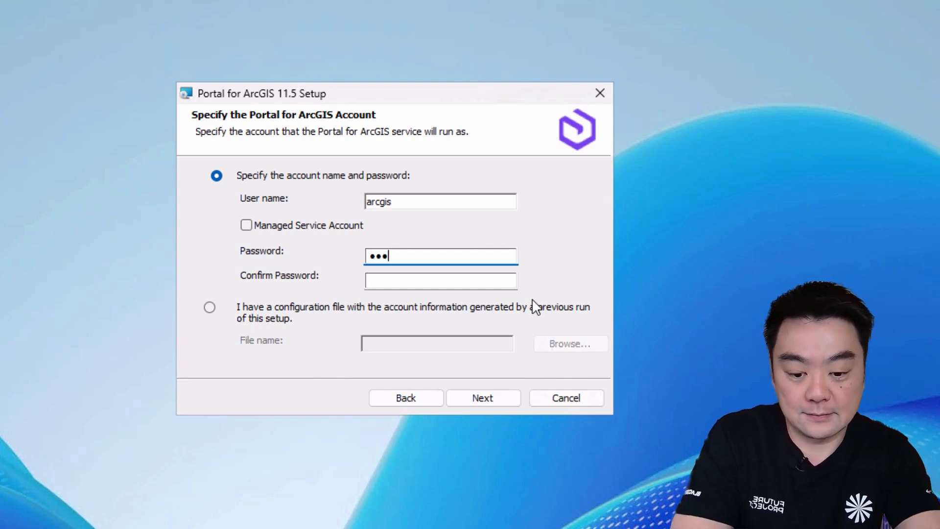
type("1")
key("Tab")
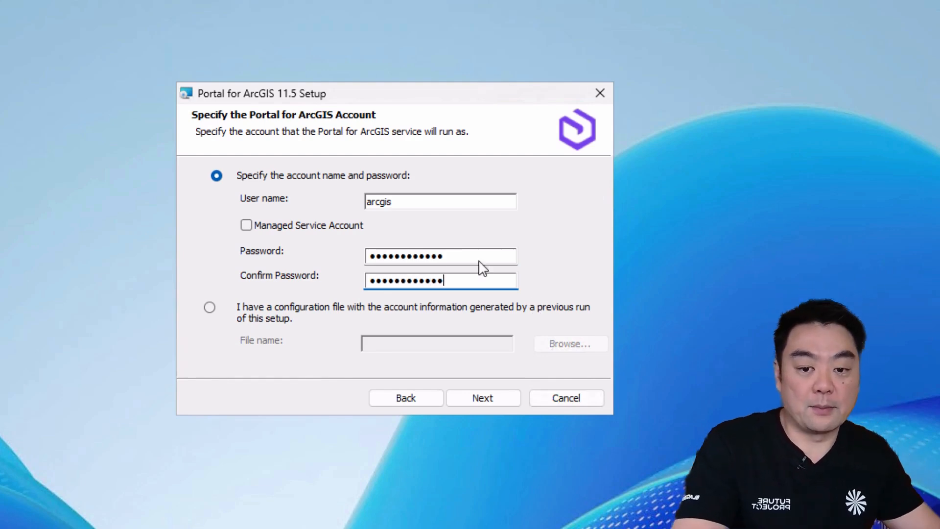
left_click_drag(426, 207, 336, 204)
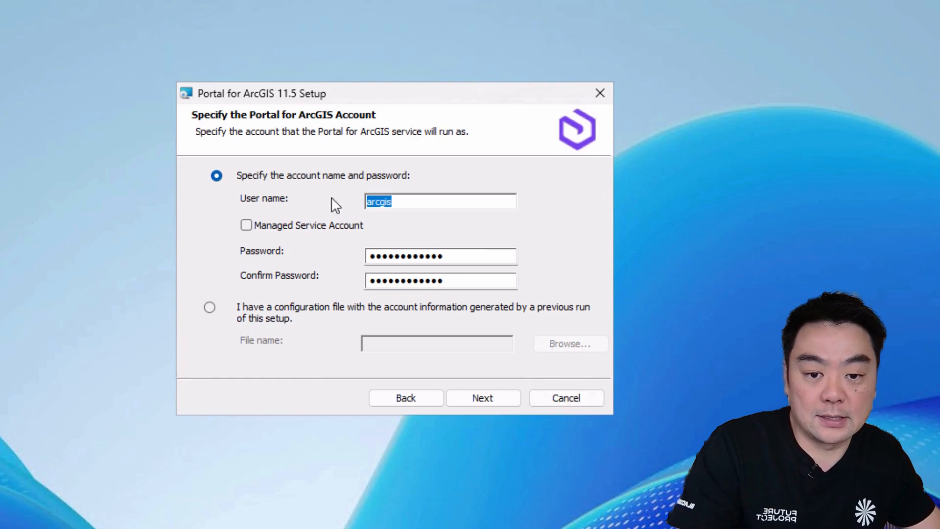
left_click(489, 203)
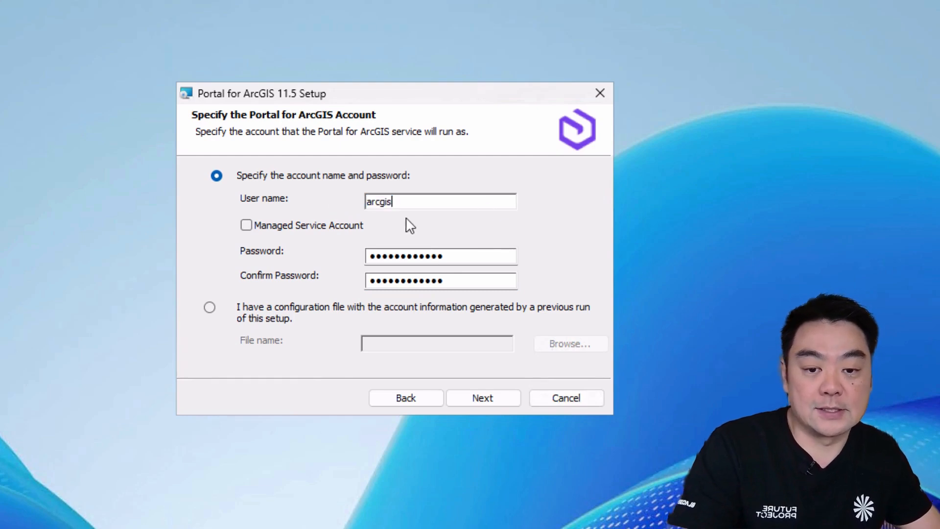
double_click(380, 207)
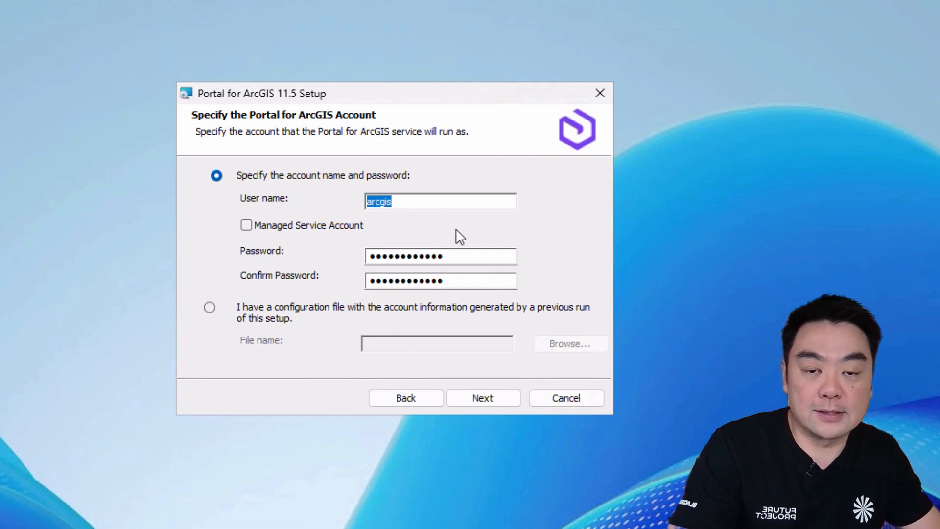
left_click(476, 397)
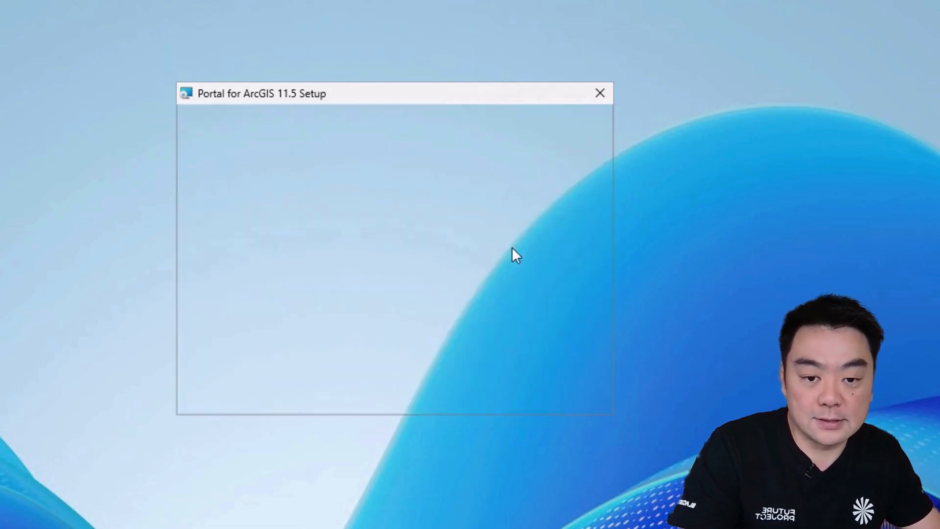
- Choose not to export the account configuration file and start the Portal for ArcGIS 11.5 installation
left_click(236, 267)
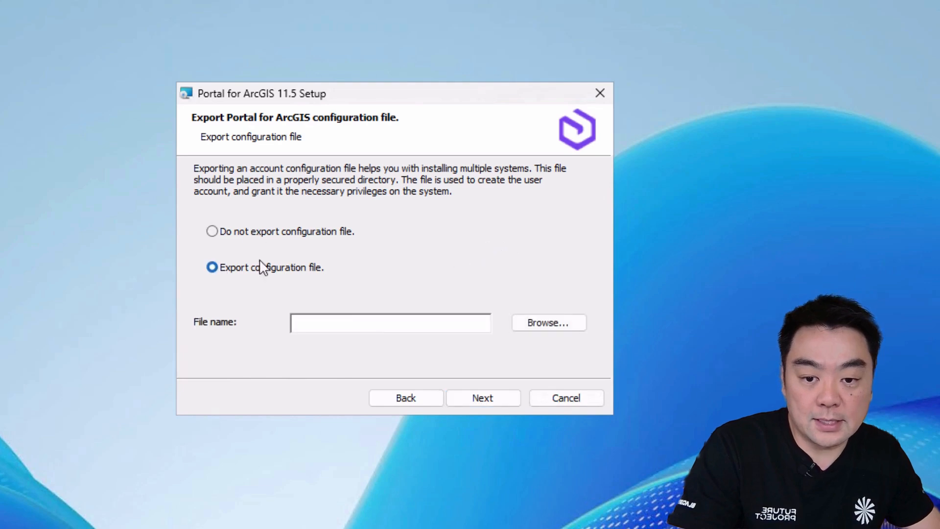
left_click(310, 238)
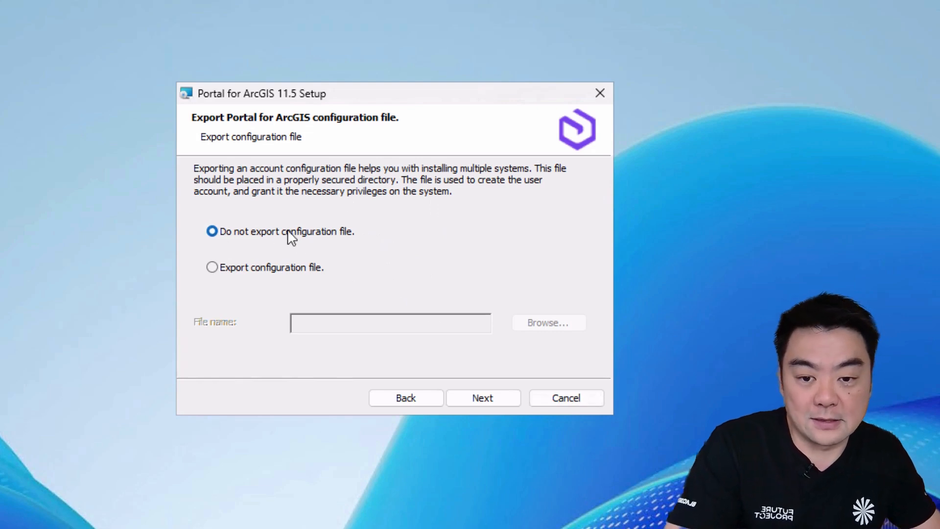
left_click(469, 398)
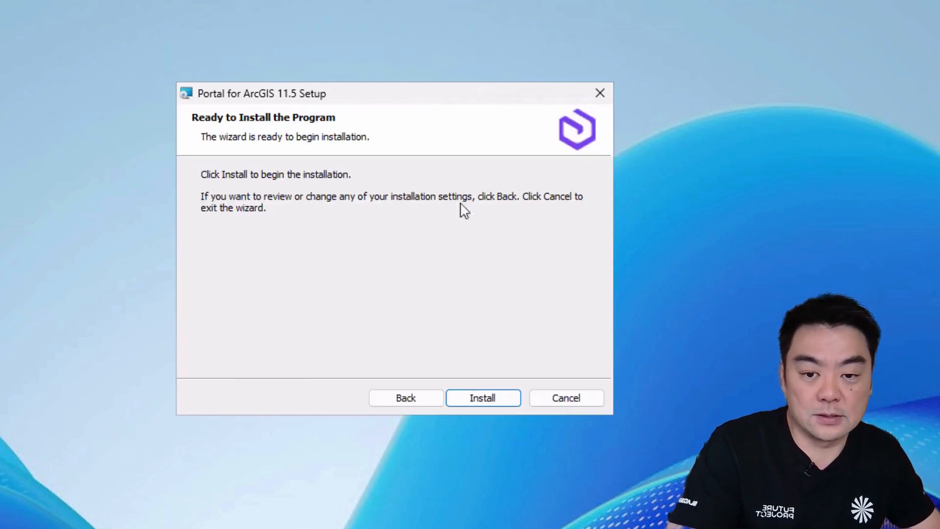
left_click(481, 398)
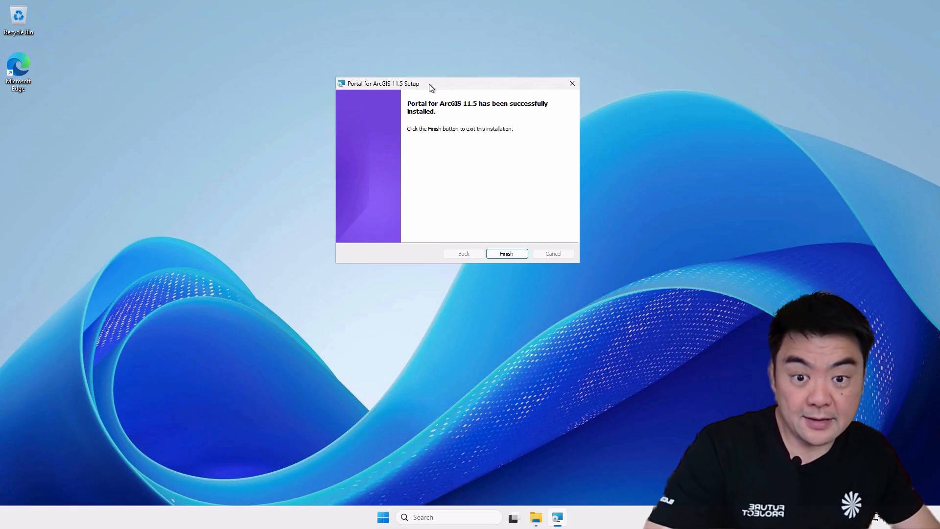
- Finish and exit the Portal for ArcGIS 11.5 setup wizard
left_click_drag(419, 91, 379, 95)
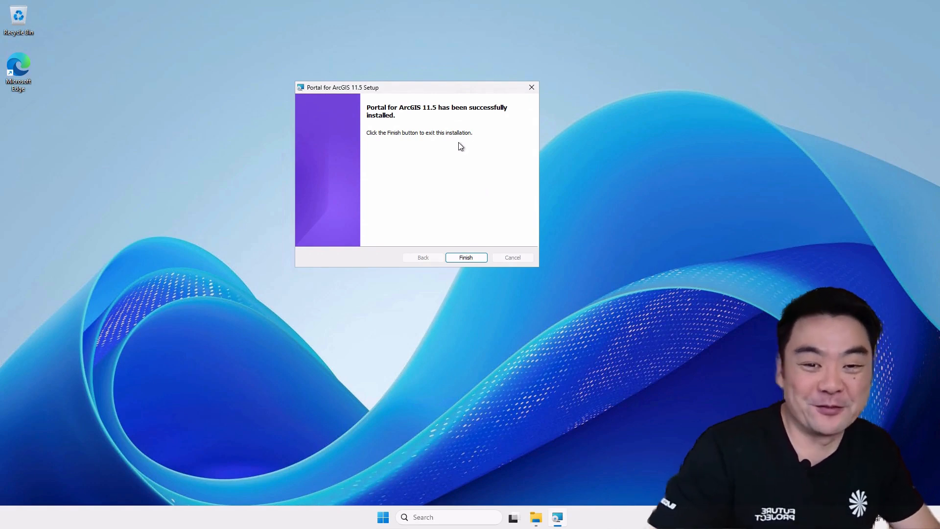
left_click_drag(454, 87, 486, 90)
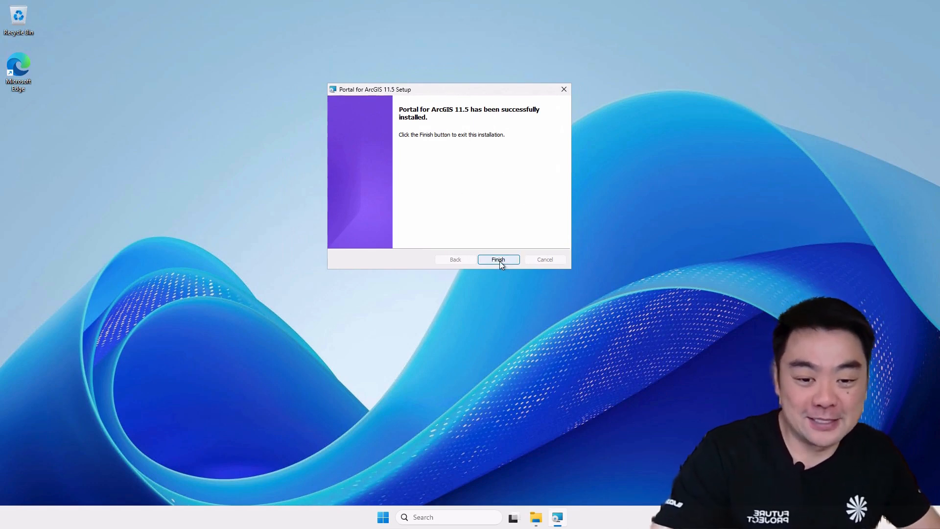
key("Return")
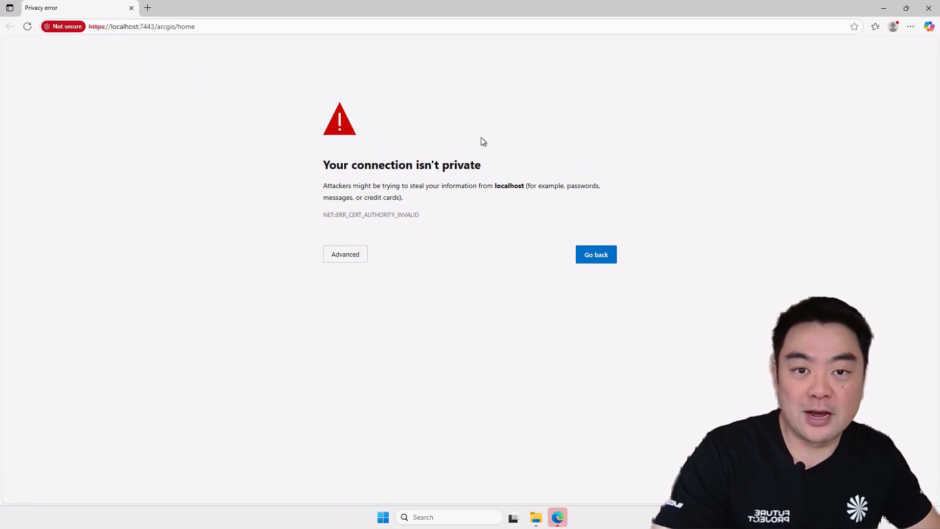
- Proceed past the certificate privacy warnings for localhost and the machine's internal address to reach the portal creation page
left_click(340, 257)
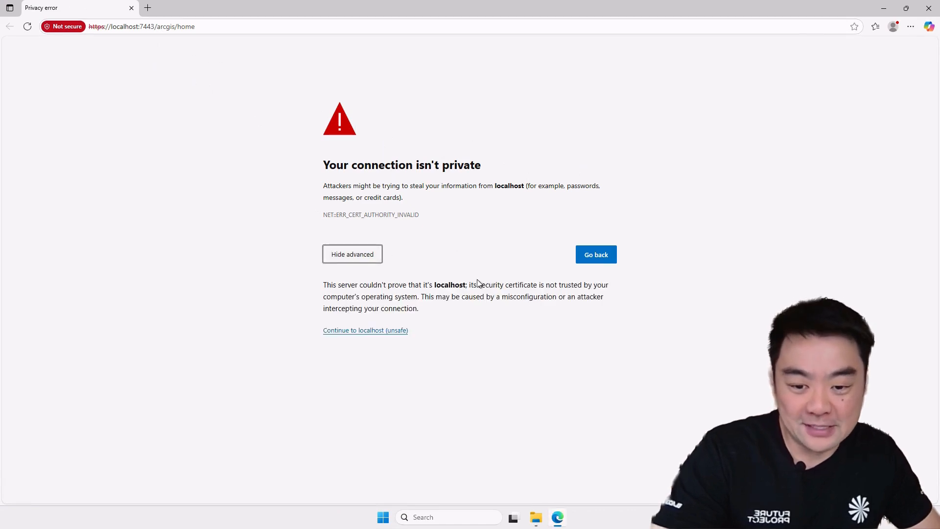
left_click(367, 332)
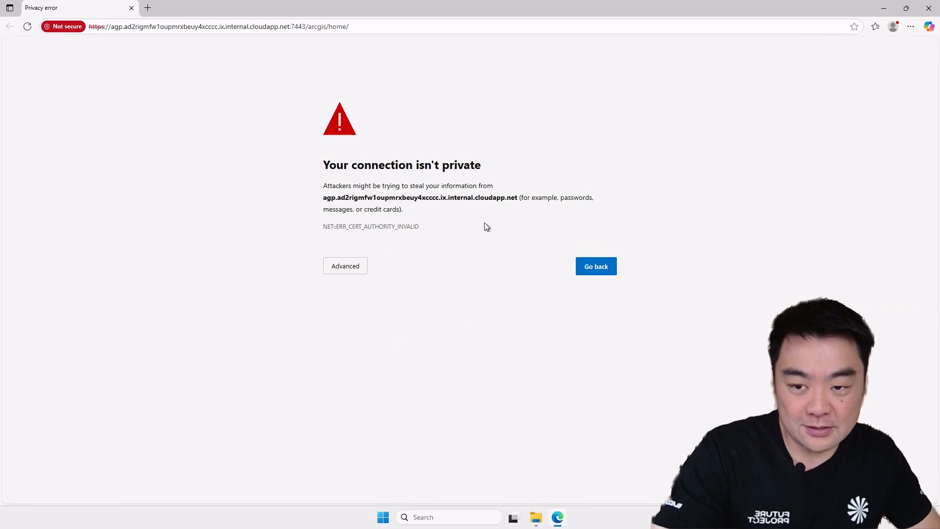
left_click(359, 269)
left_click(411, 354)
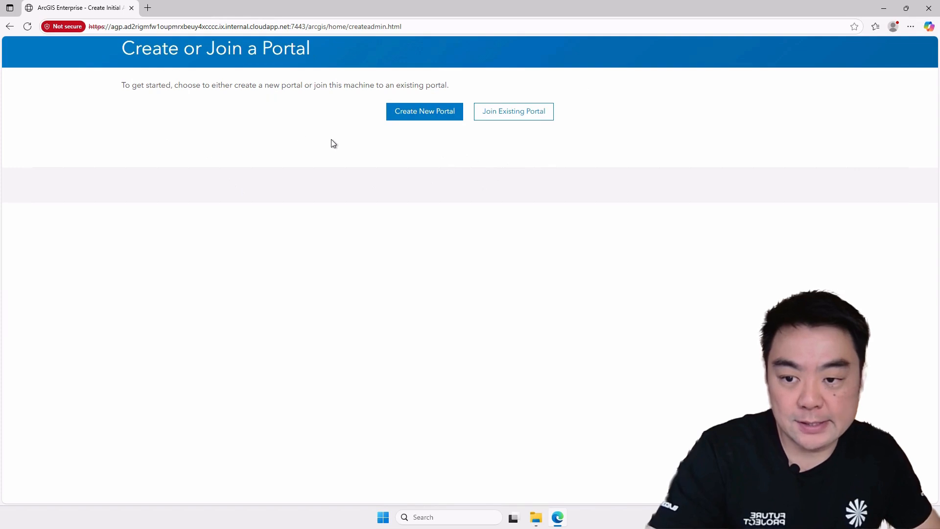
- Start creating a new portal and import the ArcGIS Enterprise Portal JSON license file from C:\Software
left_click(425, 113)
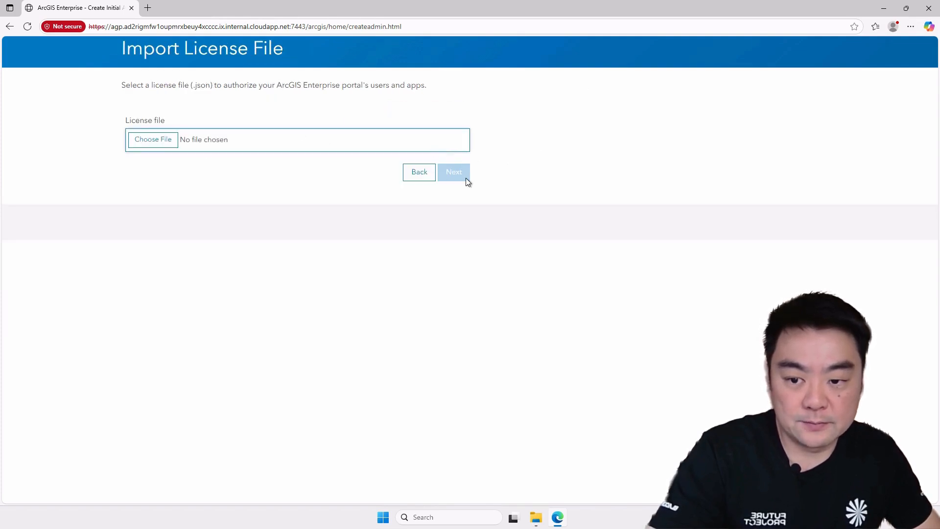
left_click(159, 144)
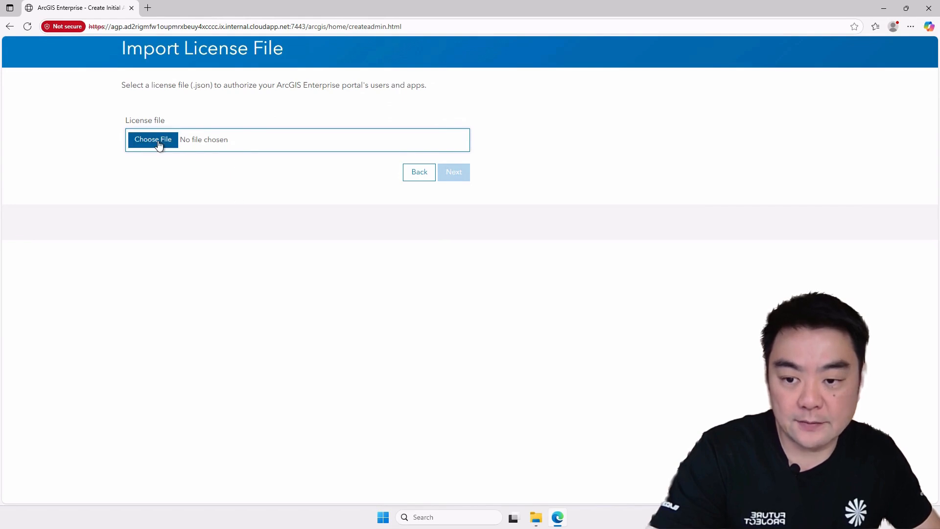
left_click_drag(215, 13, 306, 55)
scroll(126, 199, "down", 2)
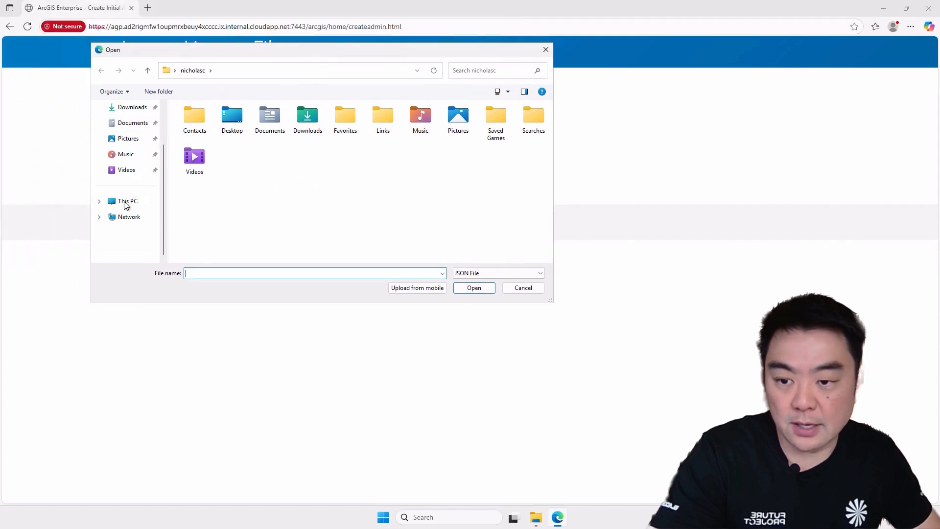
left_click(127, 202)
left_click(262, 138)
double_click(262, 137)
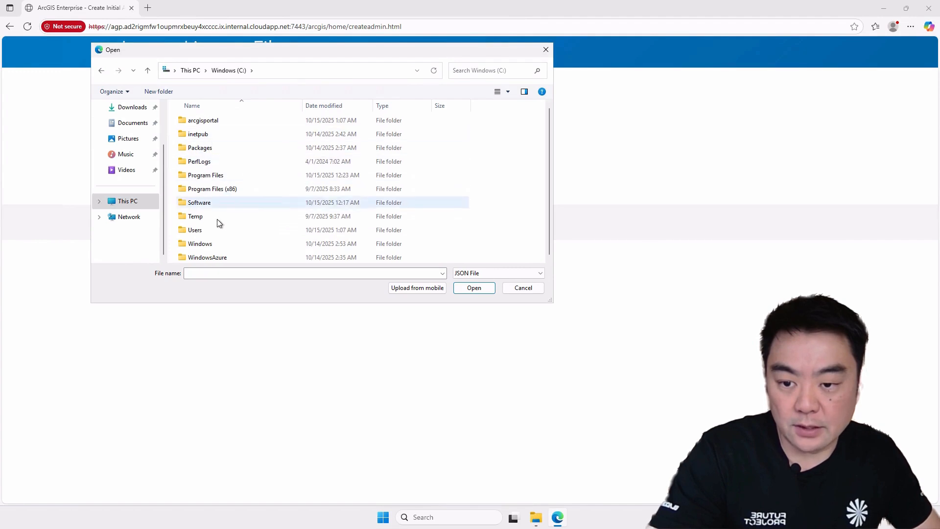
double_click(213, 203)
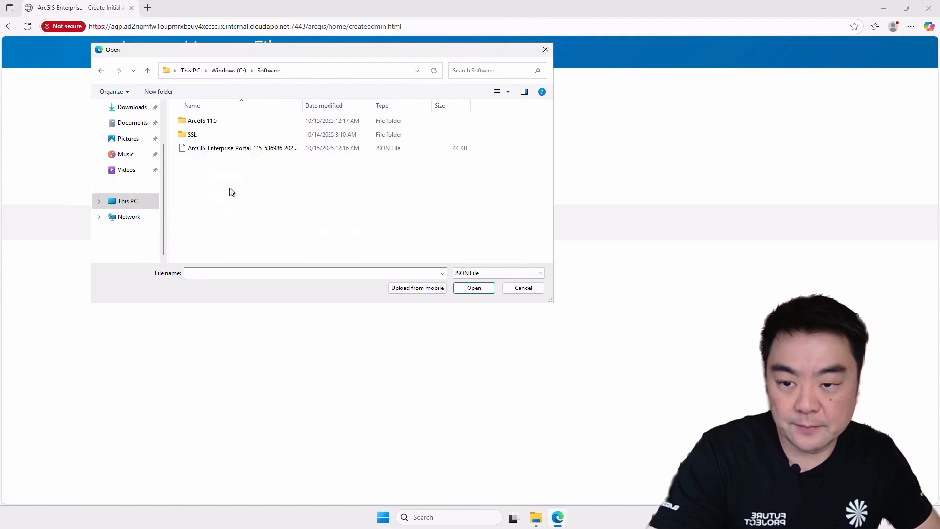
left_click(216, 149)
double_click(302, 105)
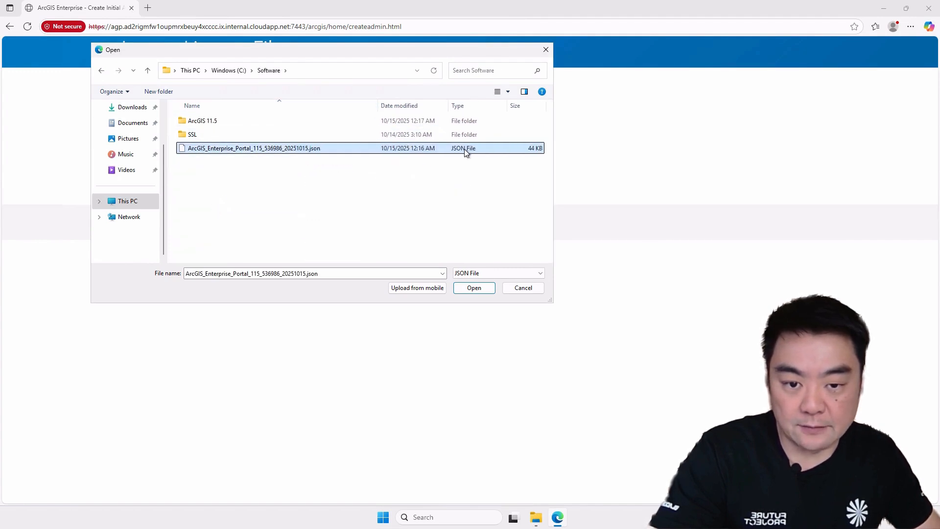
left_click(474, 288)
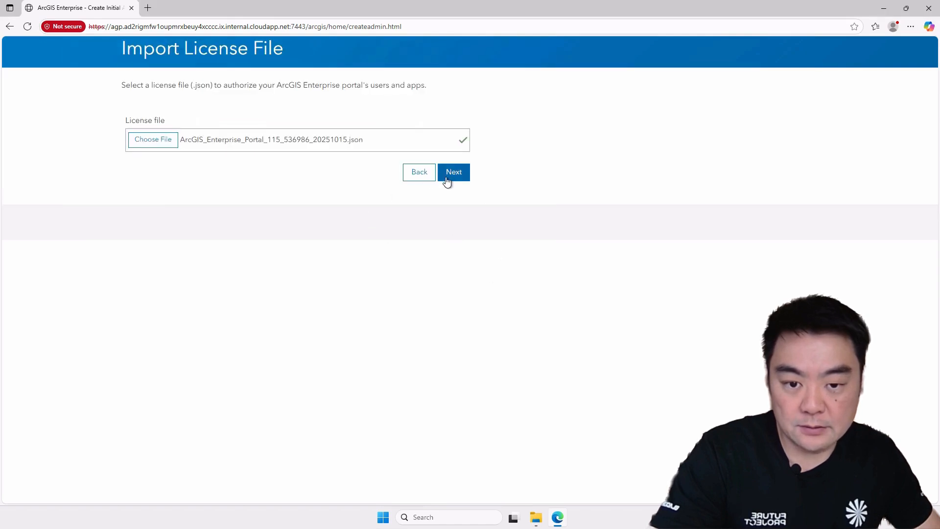
left_click(456, 176)
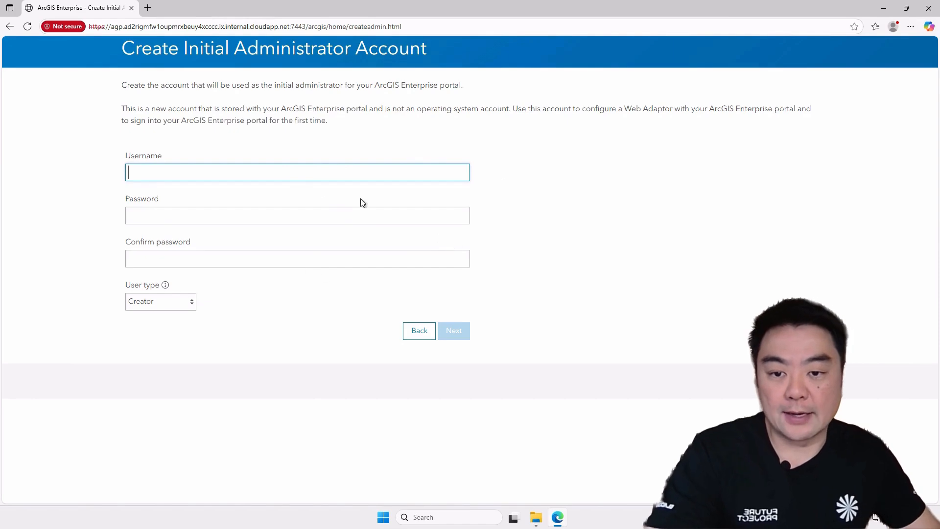
- Set the initial administrator account's user type to Creator and its username to administrator
left_click(191, 305)
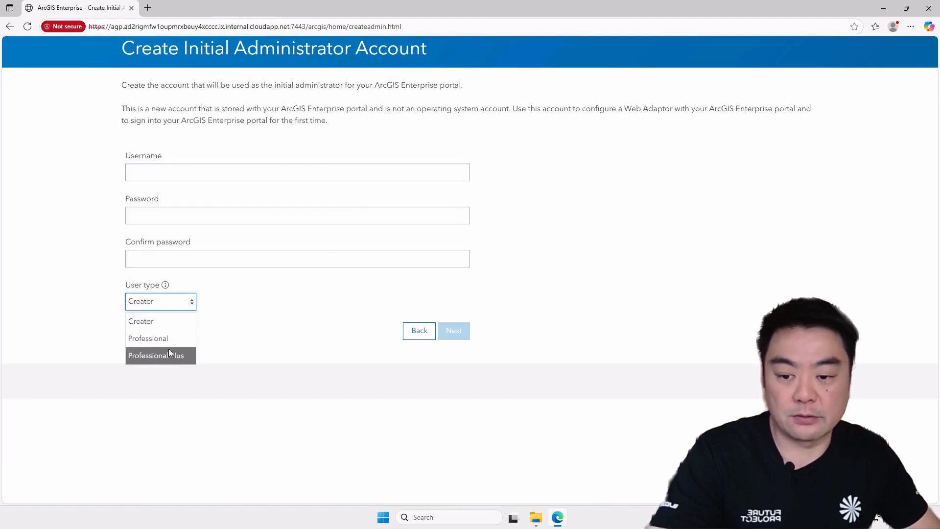
left_click(157, 328)
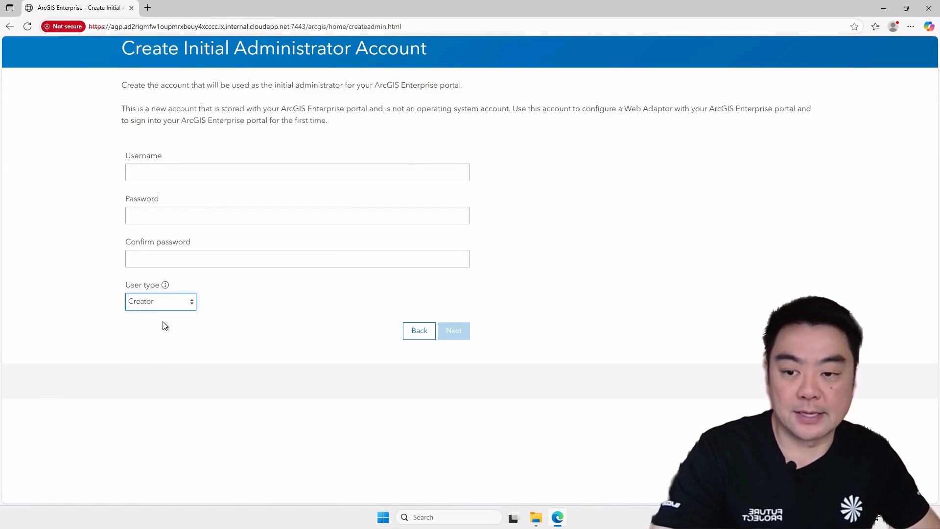
left_click(233, 172)
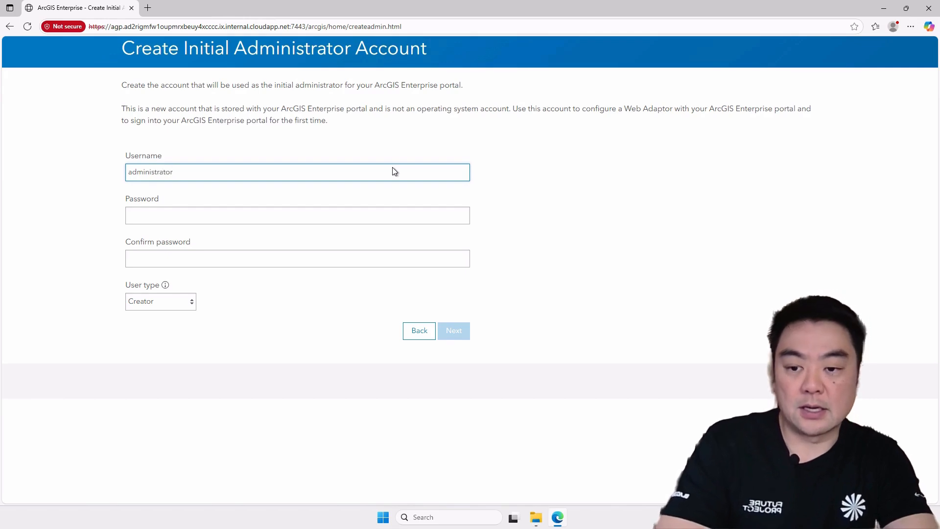
double_click(394, 171)
type("portaladmin")
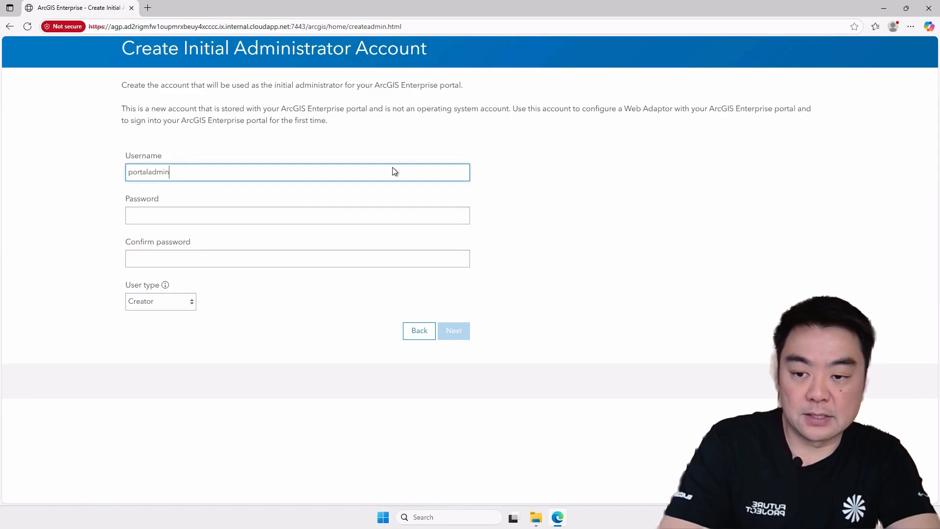
double_click(394, 172)
key("BackSpace")
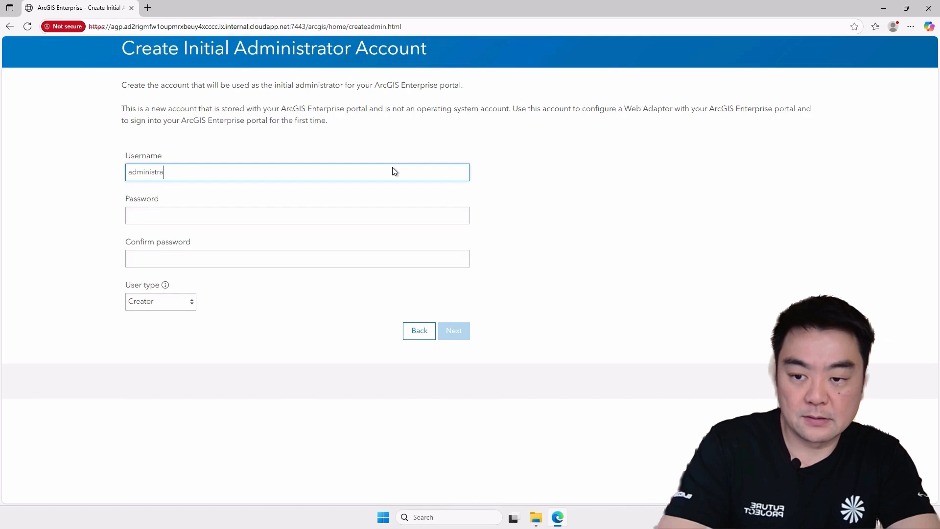
- Enter the initial administrator account's password and repeat it in the confirmation field
left_click(338, 217)
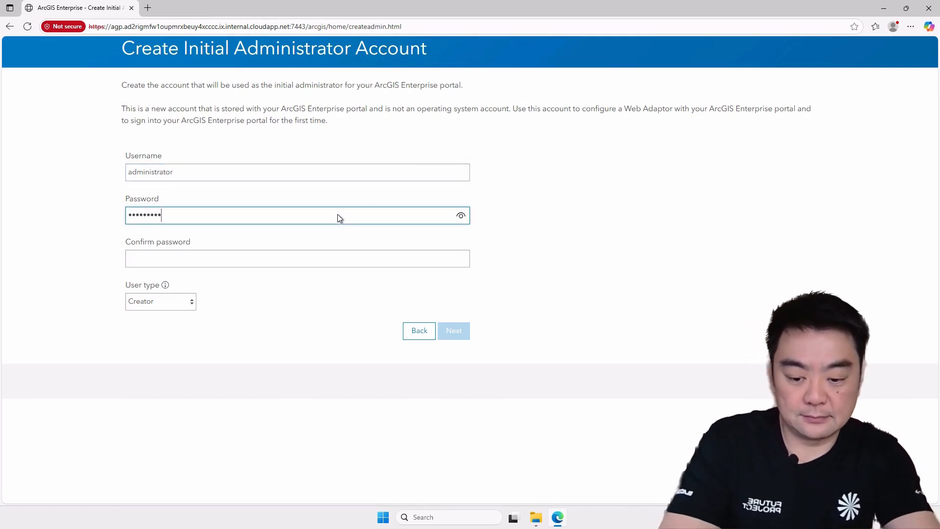
type("•")
key("Tab")
type("••••")
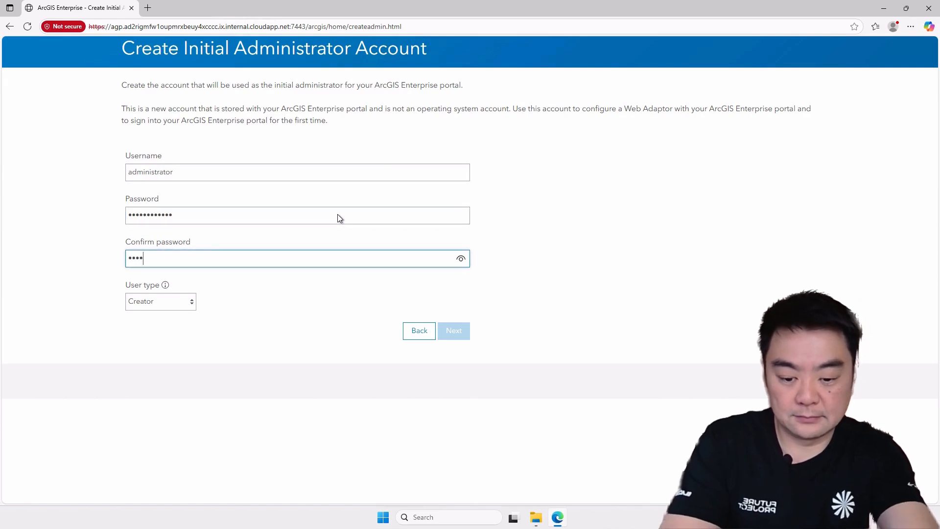
type("••••••••")
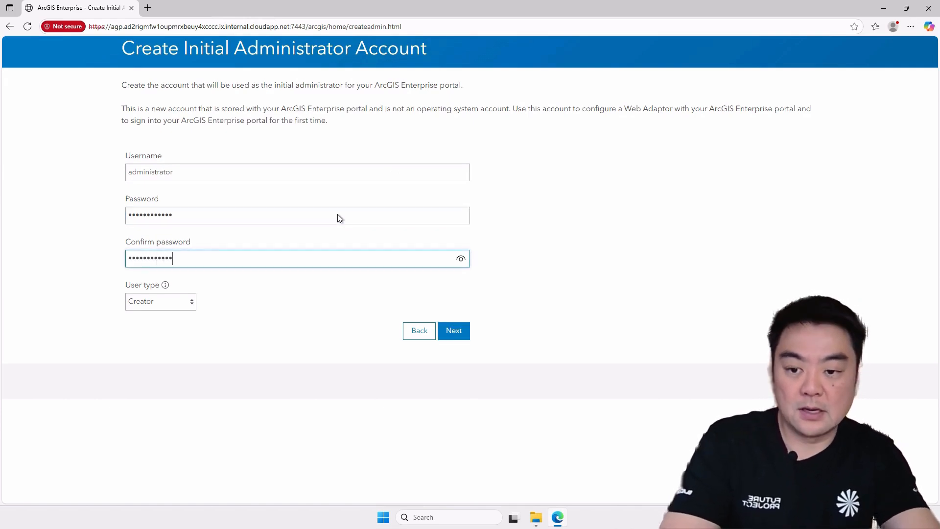
left_click(602, 250)
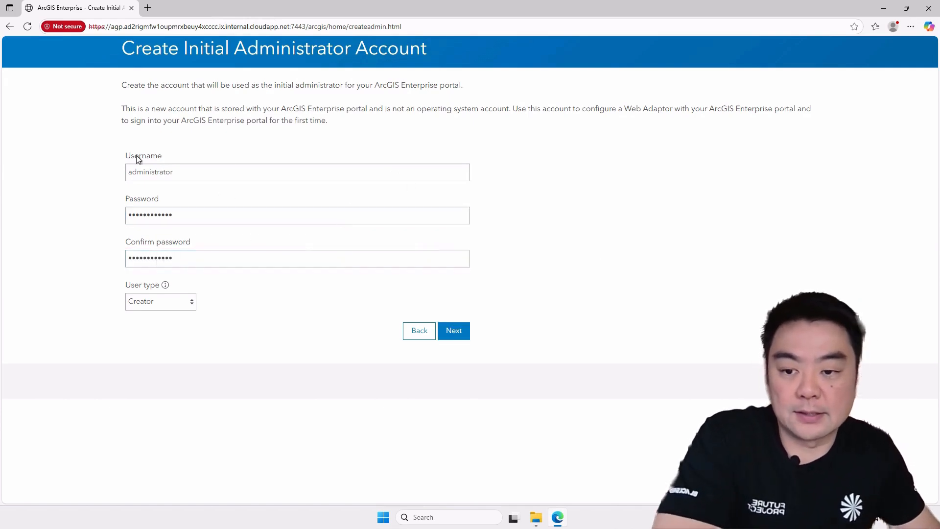
double_click(158, 172)
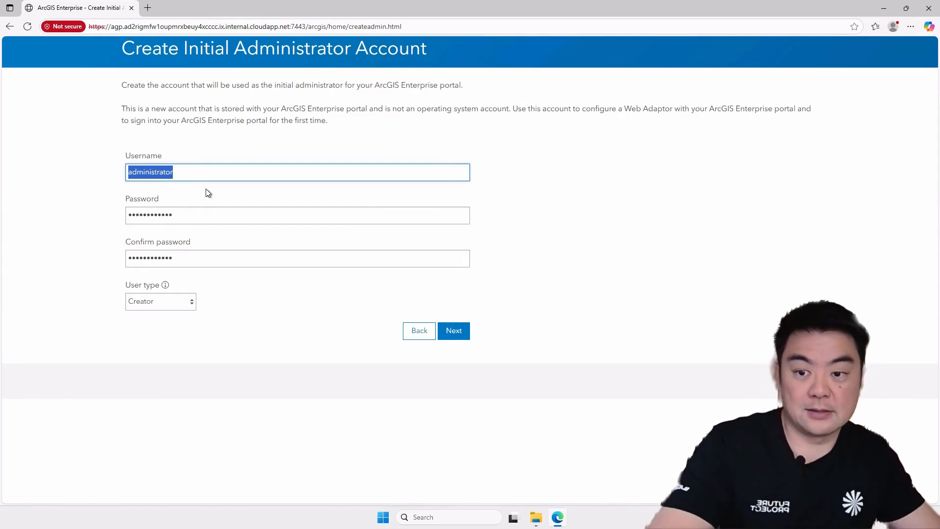
left_click(478, 174)
left_click_drag(136, 172, 44, 170)
left_click(596, 201)
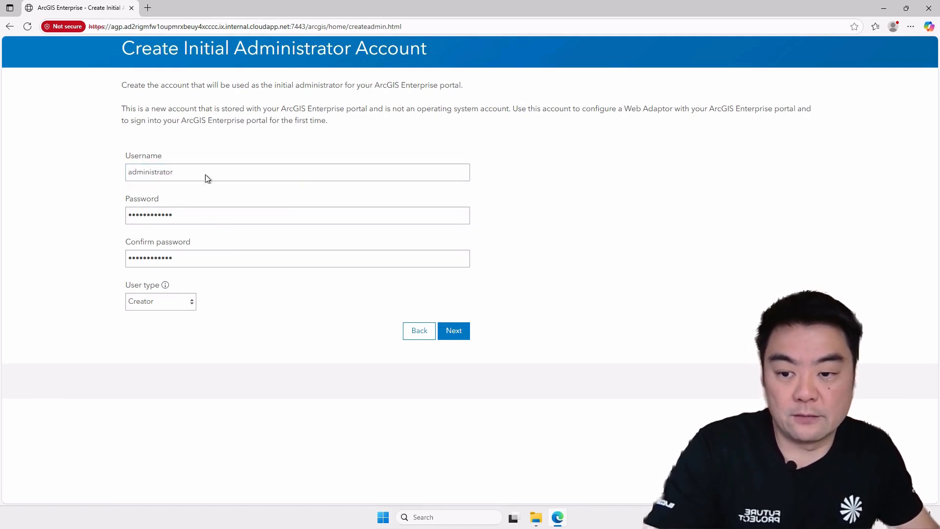
double_click(192, 171)
left_click(551, 252)
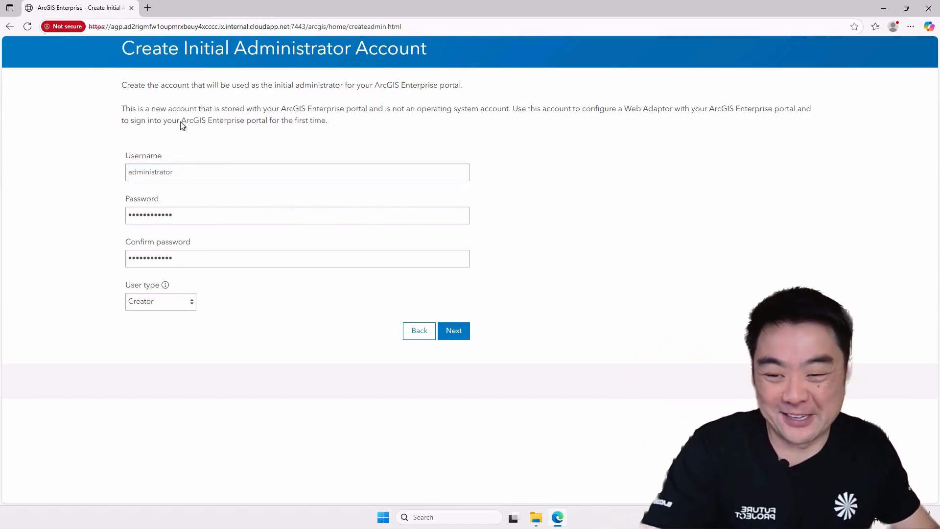
left_click_drag(192, 172, 118, 174)
left_click(586, 209)
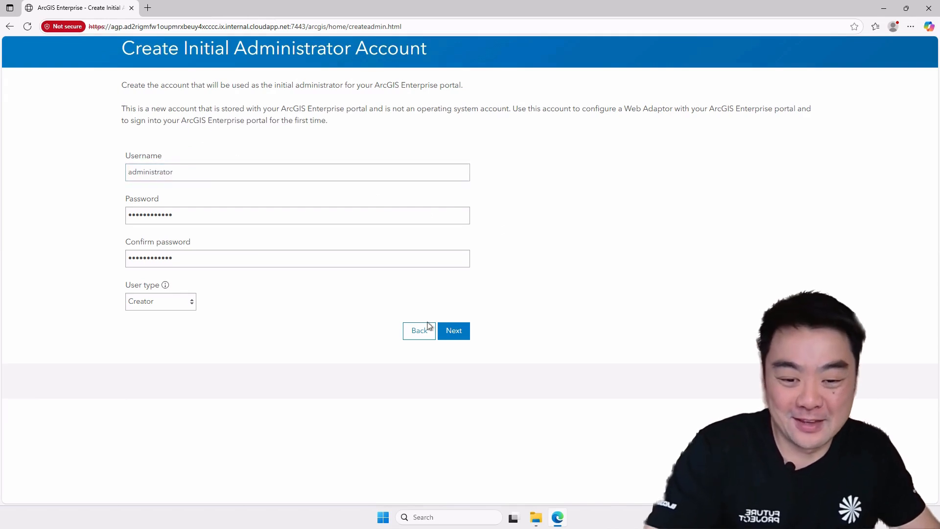
- Continue to the additional account information, fill in the administrator's name and e-mail from the saved info, retype the last name, and complete the security question
left_click(454, 331)
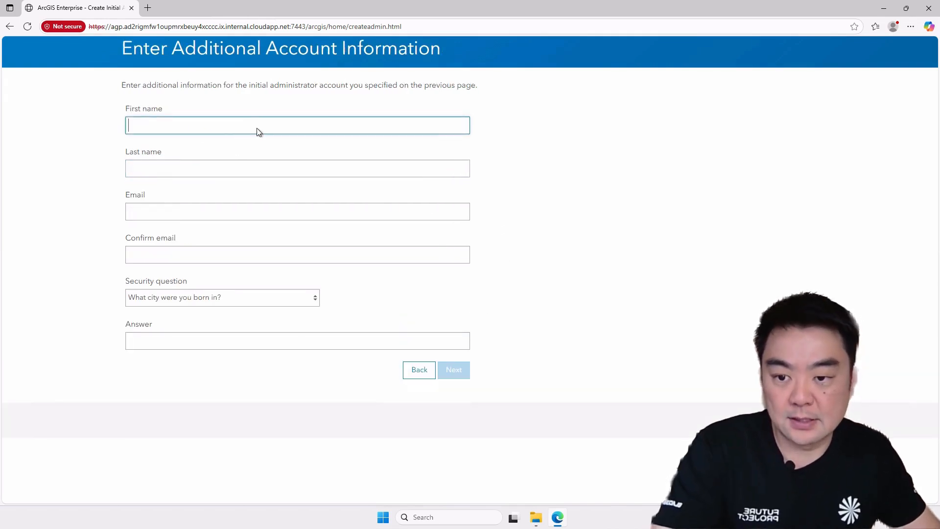
left_click(338, 129)
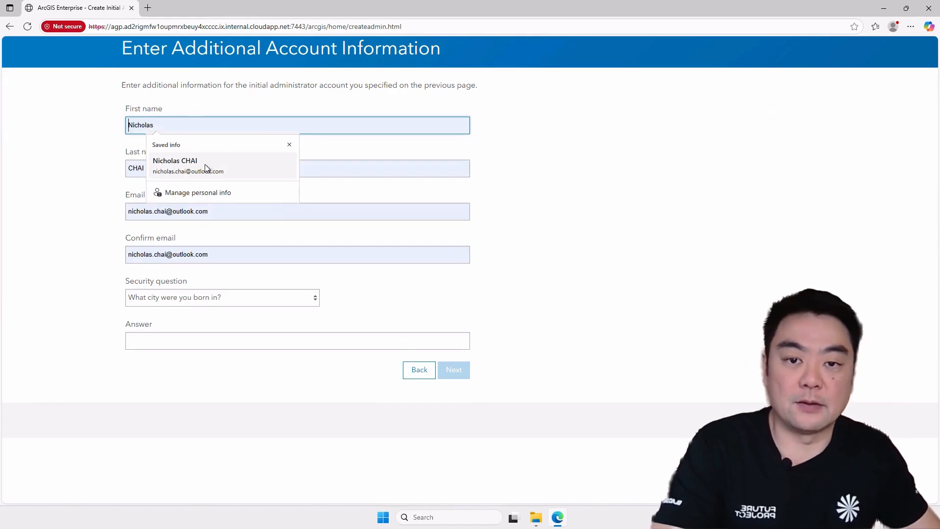
left_click(191, 169)
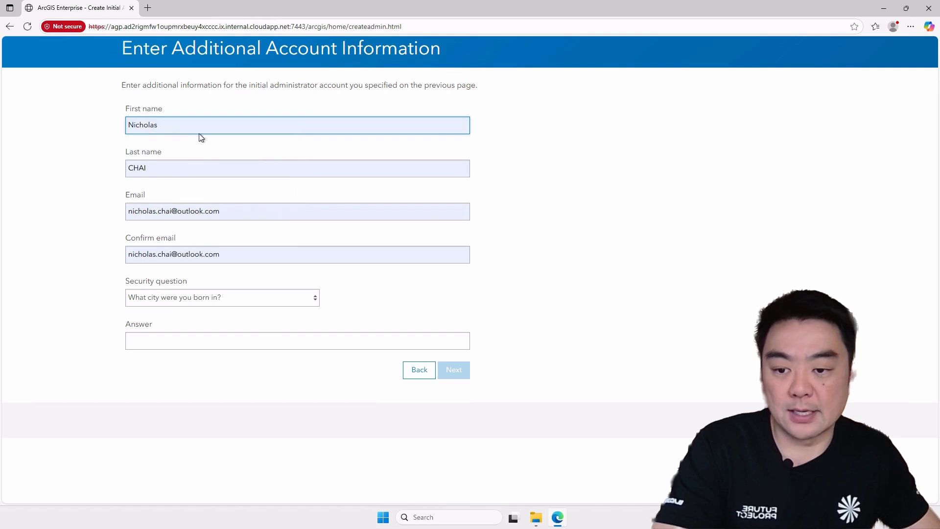
double_click(168, 176)
key("BackSpace")
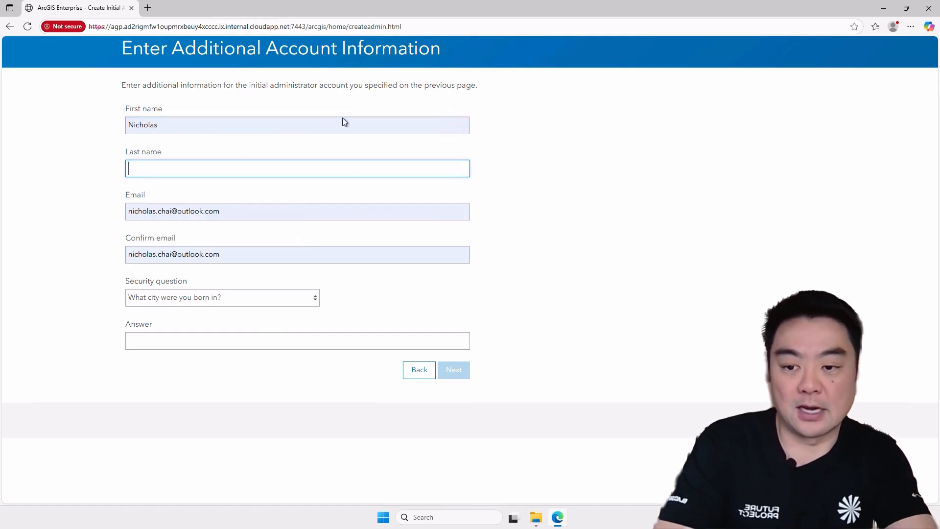
type("Chai")
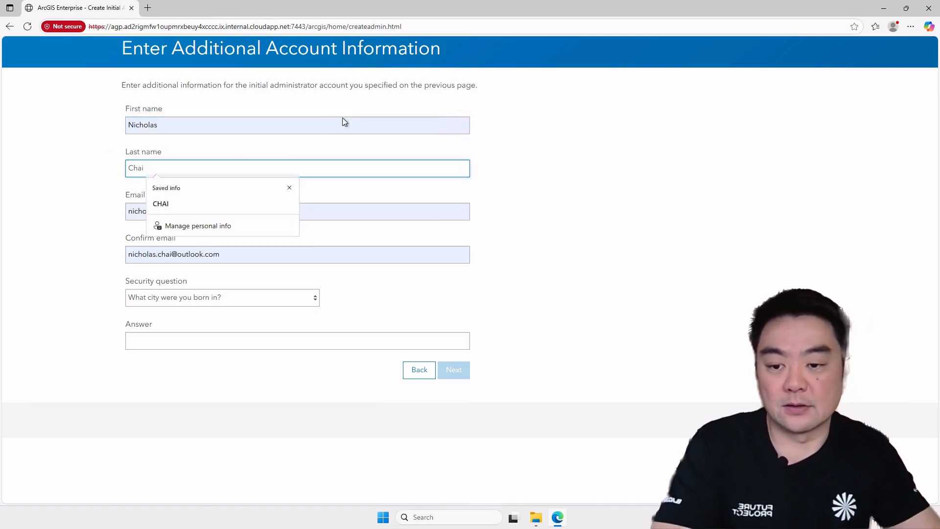
left_click(552, 153)
left_click(239, 297)
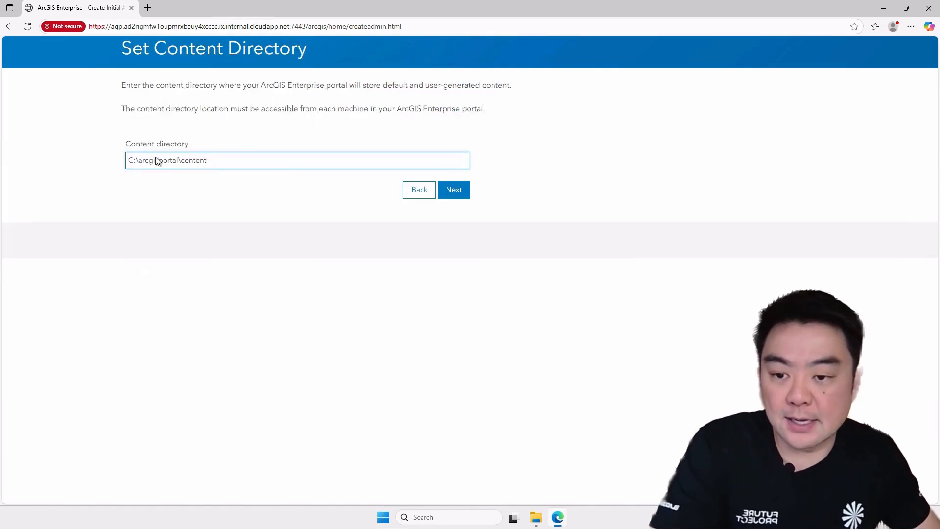
- Switch to File Explorer and check the machine's drives and the C: drive's folders for the content directory location
left_click_drag(234, 161, 63, 160)
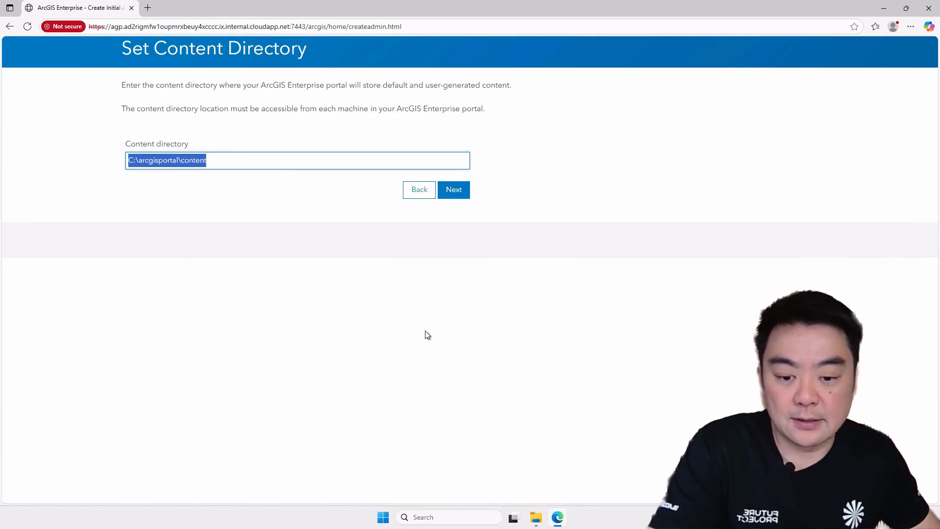
left_click_drag(234, 164, 115, 168)
left_click(536, 518)
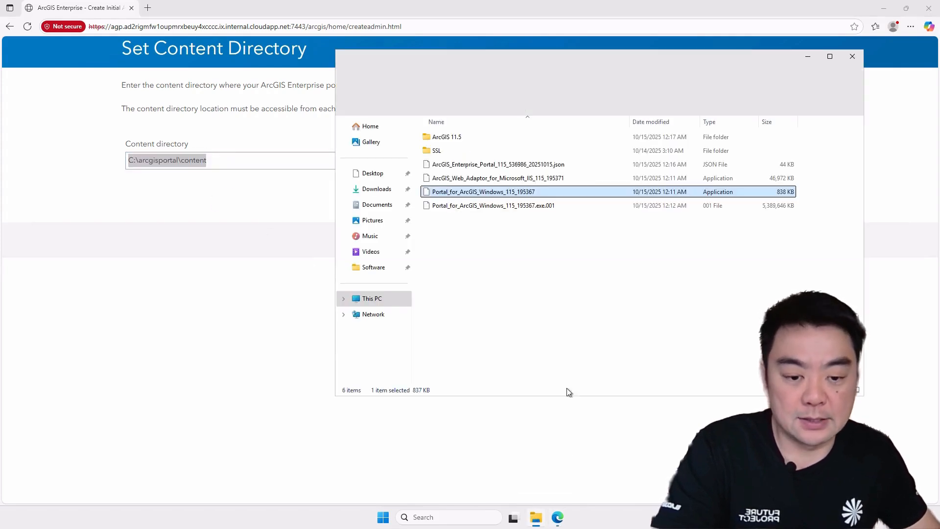
left_click(368, 298)
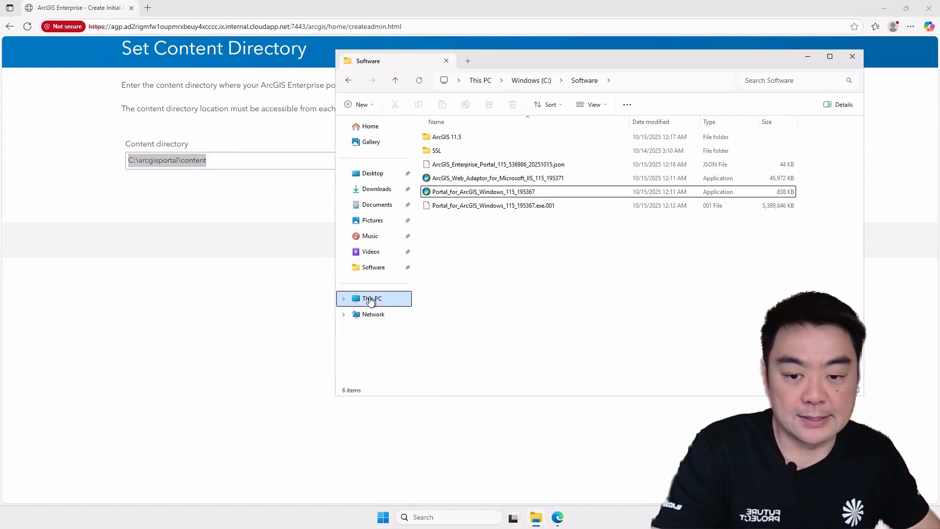
left_click(632, 233)
left_click(624, 156)
double_click(464, 145)
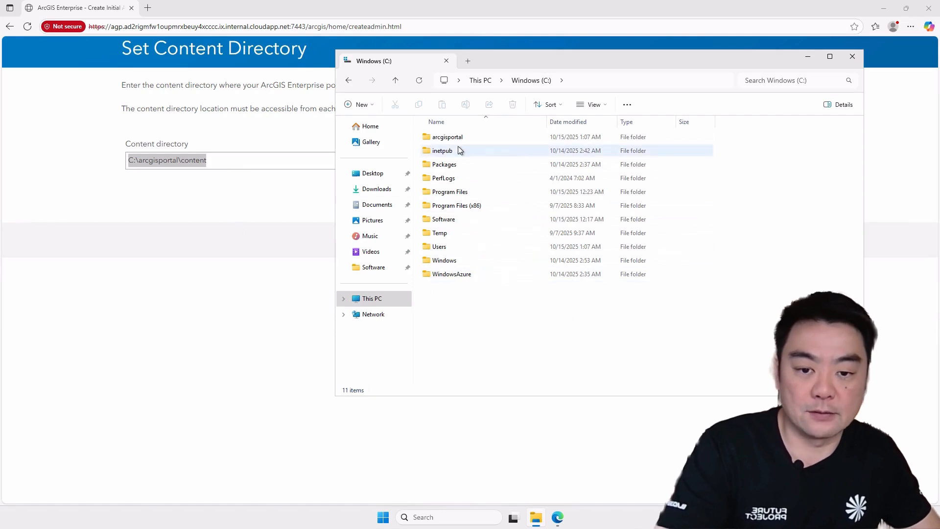
- Return to the browser, keep C:\arcgisportal\content as the content directory, and create the ArcGIS Enterprise portal site
left_click(246, 163)
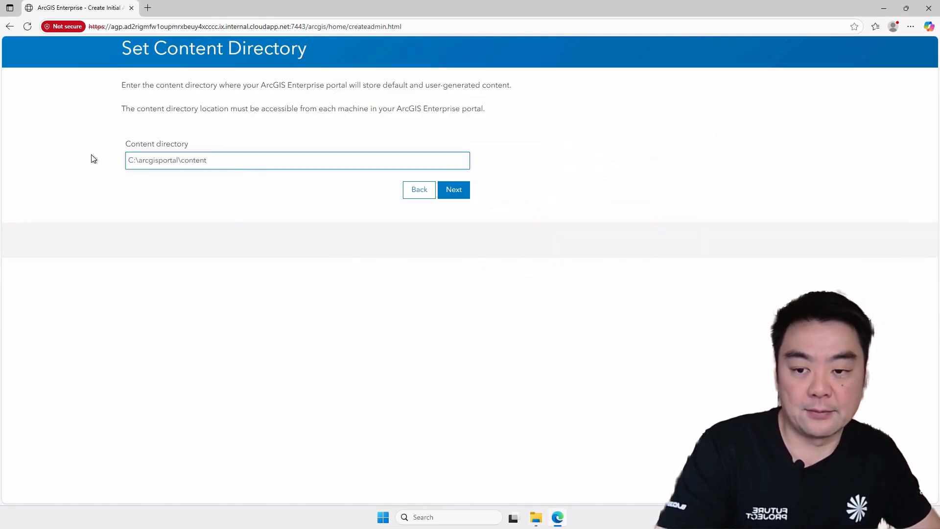
left_click_drag(206, 168, 152, 167)
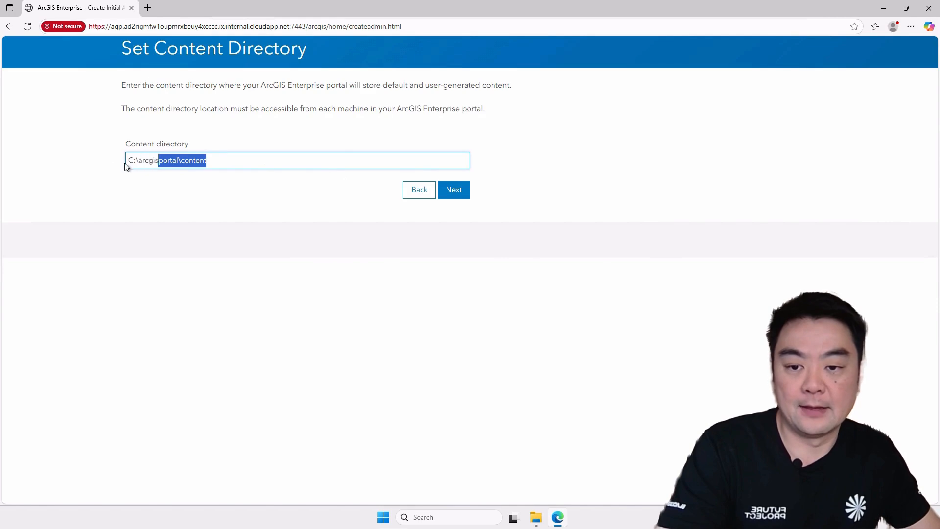
left_click_drag(271, 165, 75, 150)
left_click(264, 200)
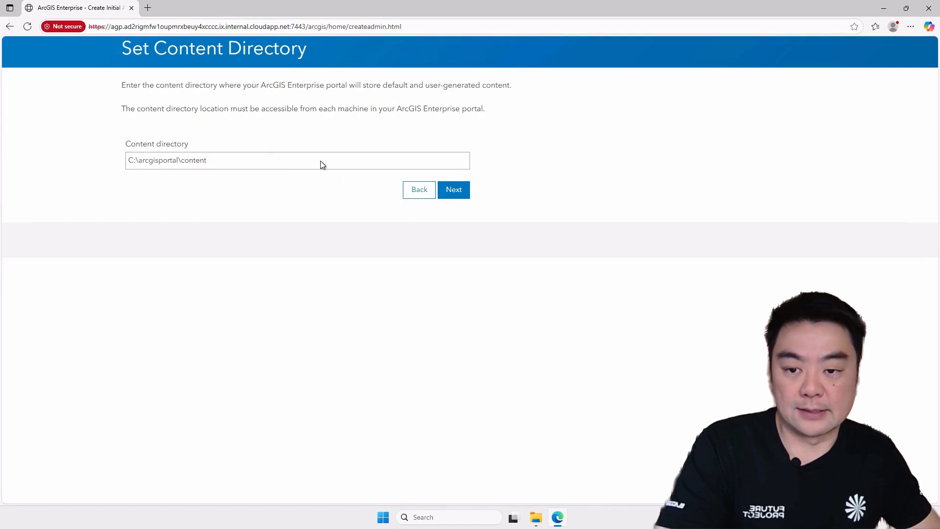
left_click(463, 195)
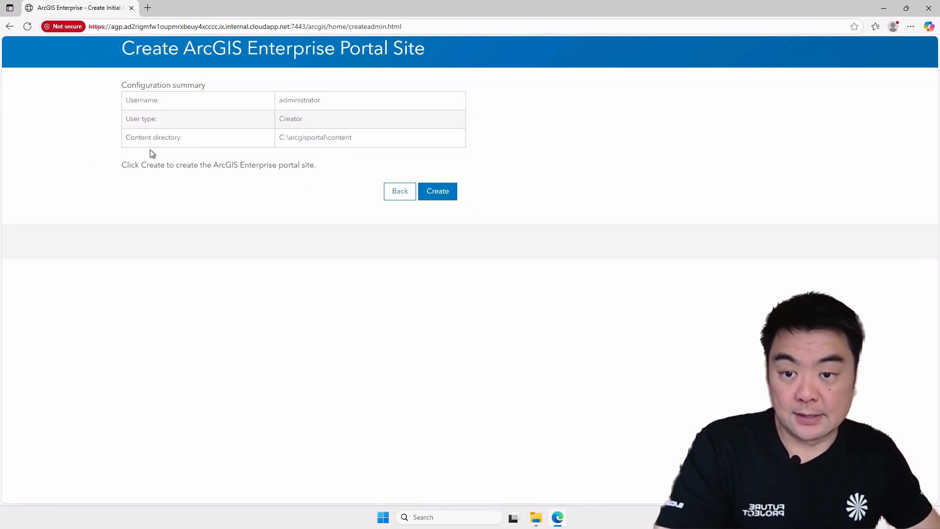
left_click(445, 193)
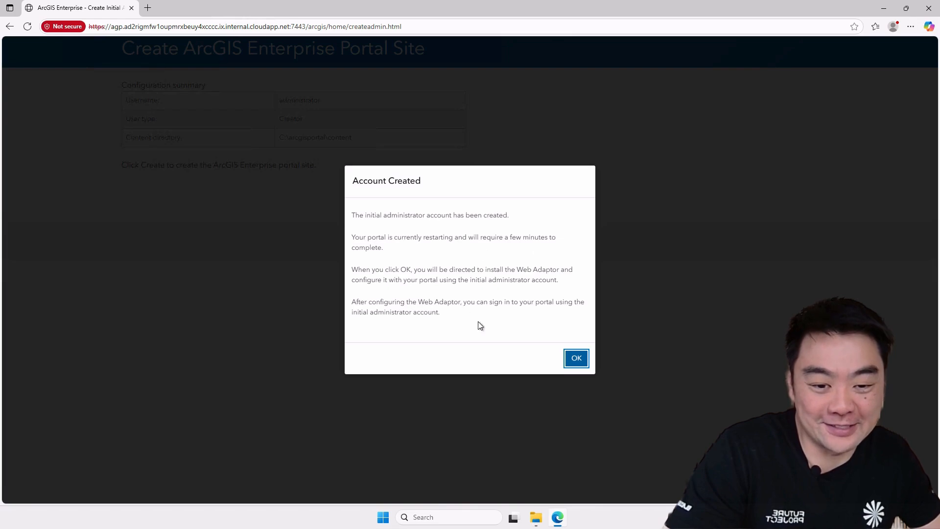
left_click(576, 361)
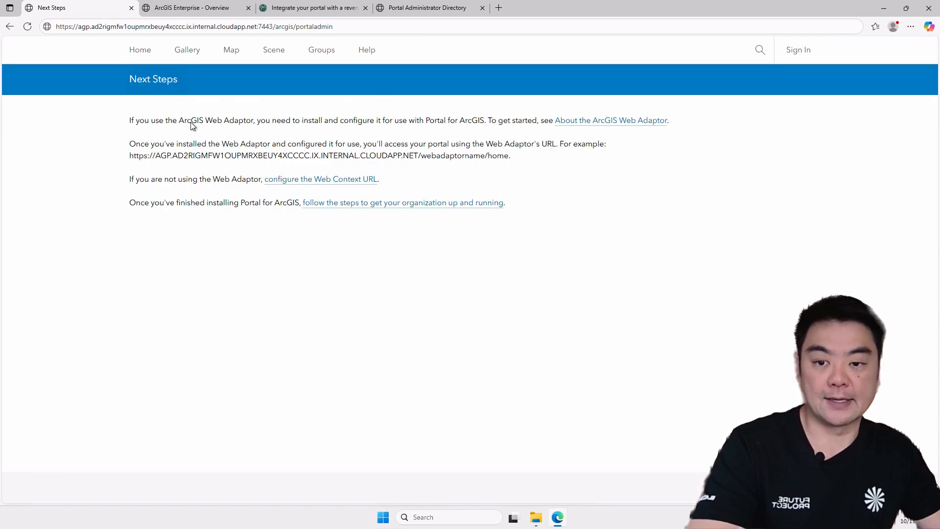
left_click_drag(132, 121, 495, 156)
left_click(552, 171)
left_click_drag(183, 124, 260, 126)
left_click(568, 197)
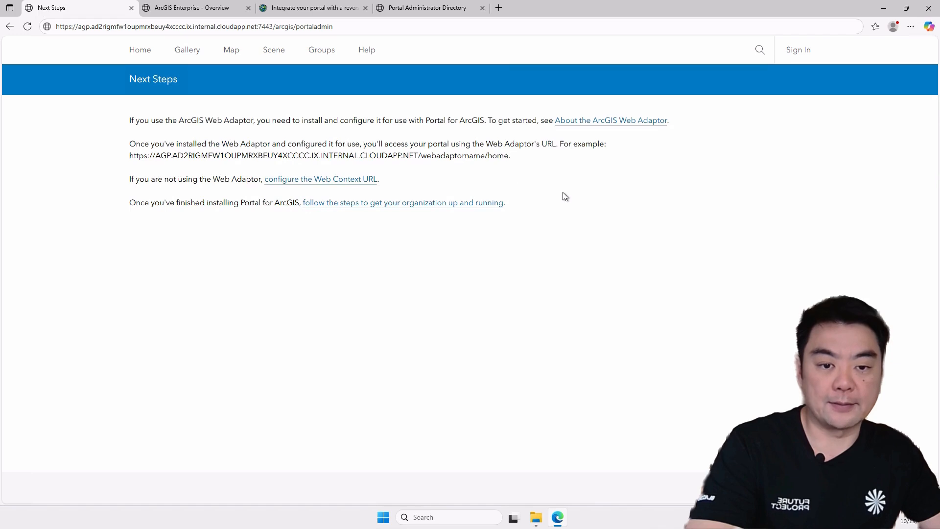
- Open the new portal's home page and look it over
left_click(138, 50)
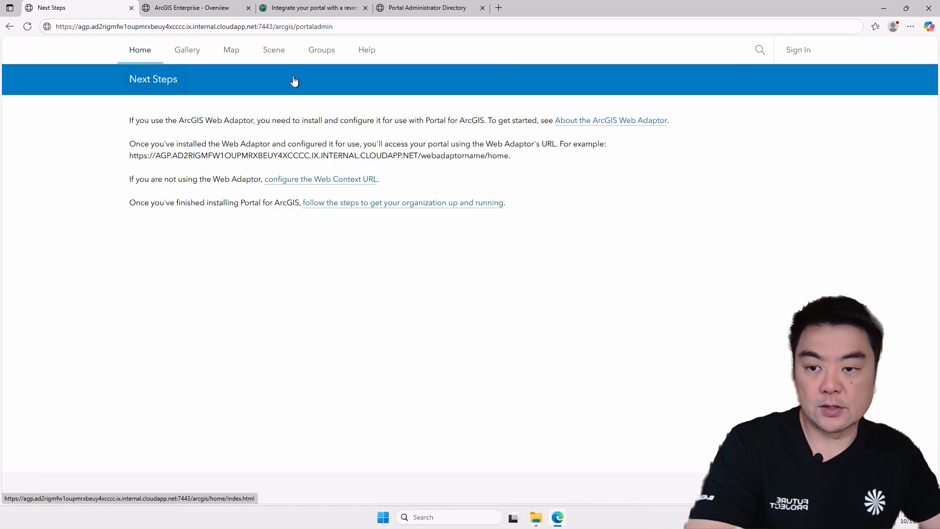
left_click(140, 53)
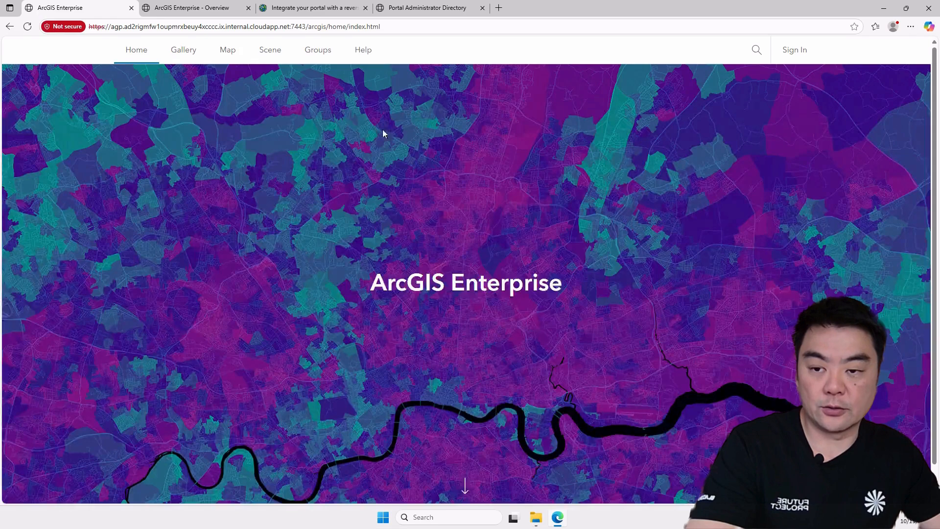
scroll(731, 294, "down", 1)
scroll(625, 342, "up", 1)
- Sign in to the ArcGIS Enterprise portal with the username administrator and the account password
left_click(795, 57)
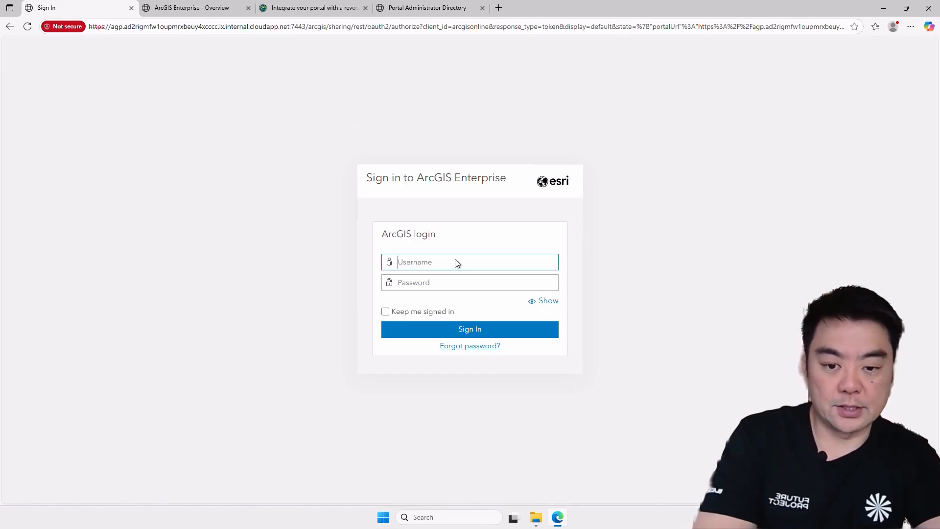
type("m")
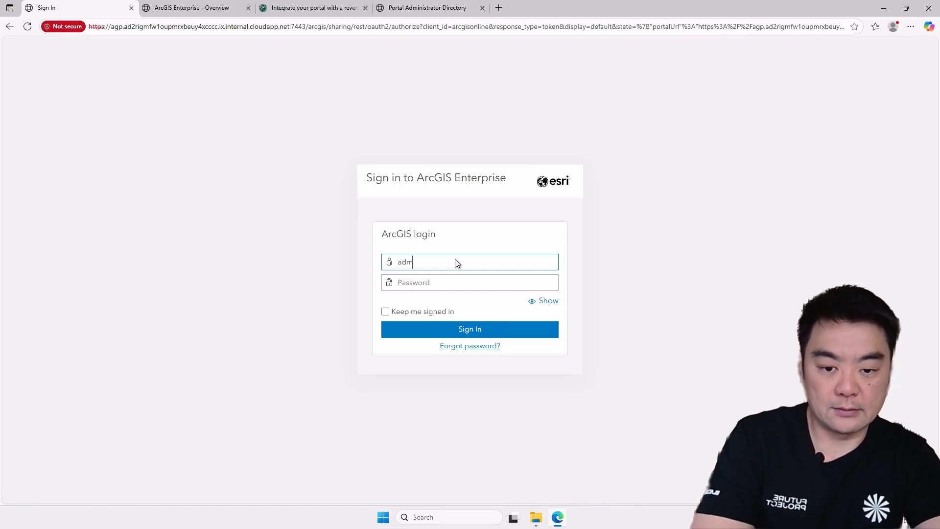
type("inistrator")
key("Tab")
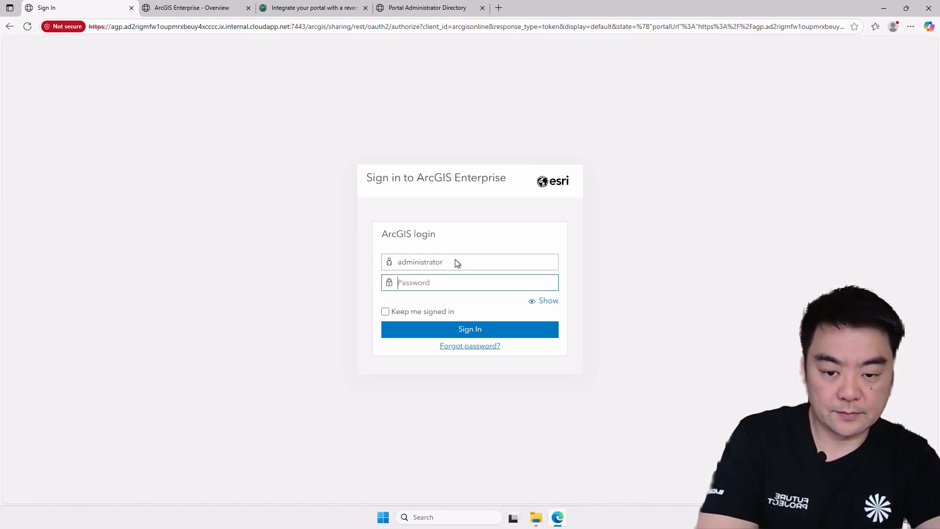
type("********")
key("Return")
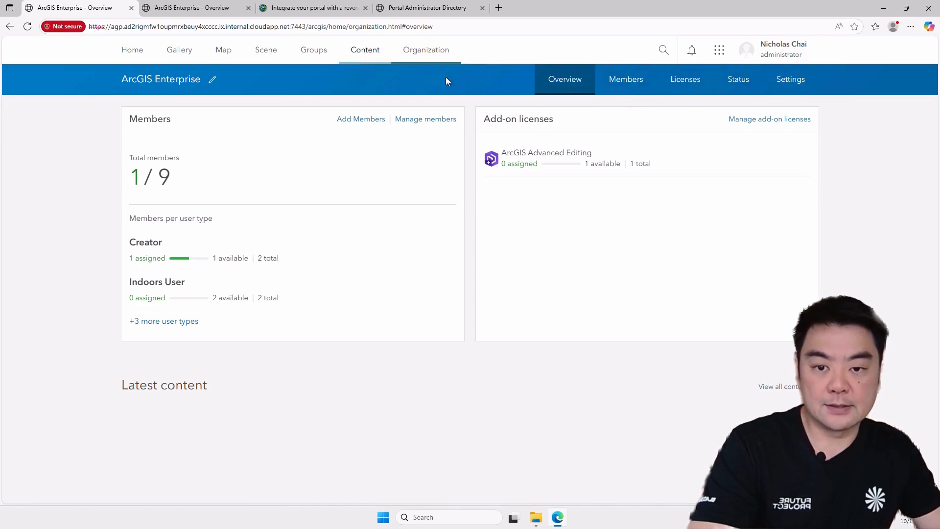
- Look over the portal's content page, return to its home page, and examine the host name and port in the page address
left_click(366, 51)
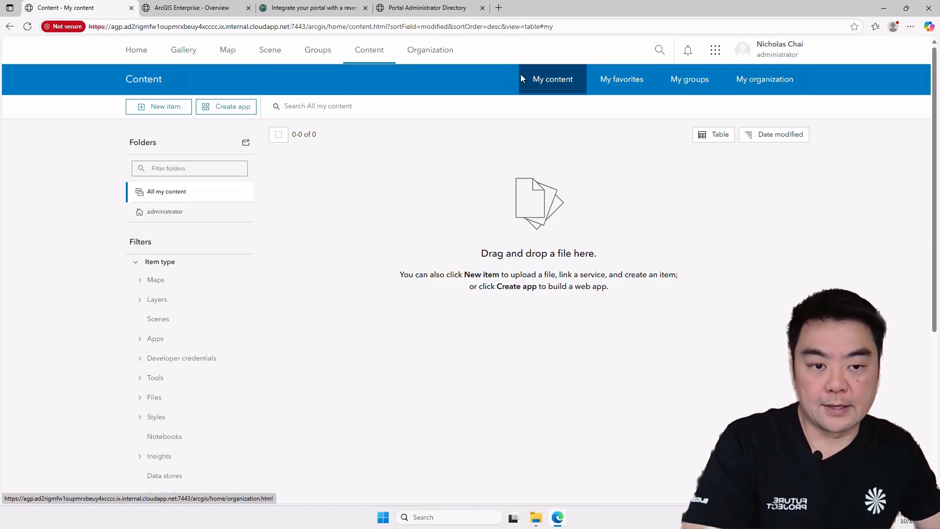
left_click(133, 52)
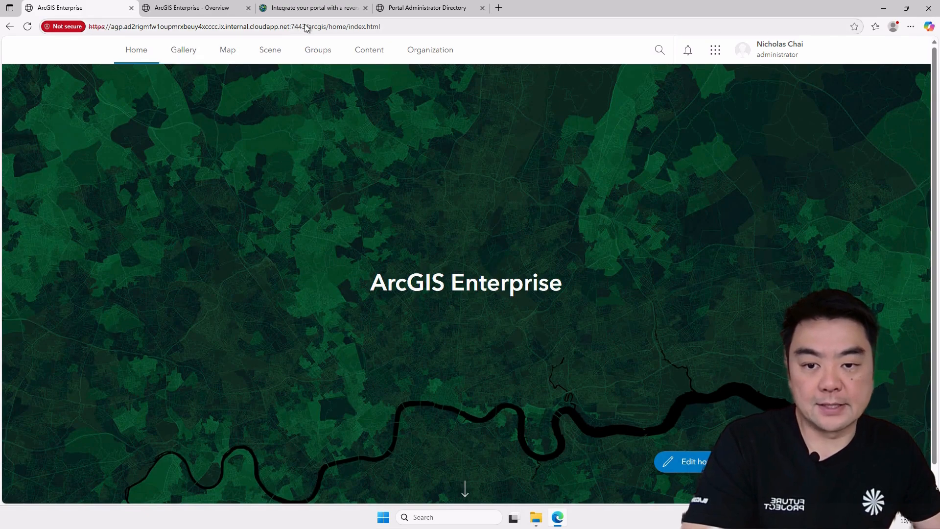
left_click_drag(308, 28, 90, 27)
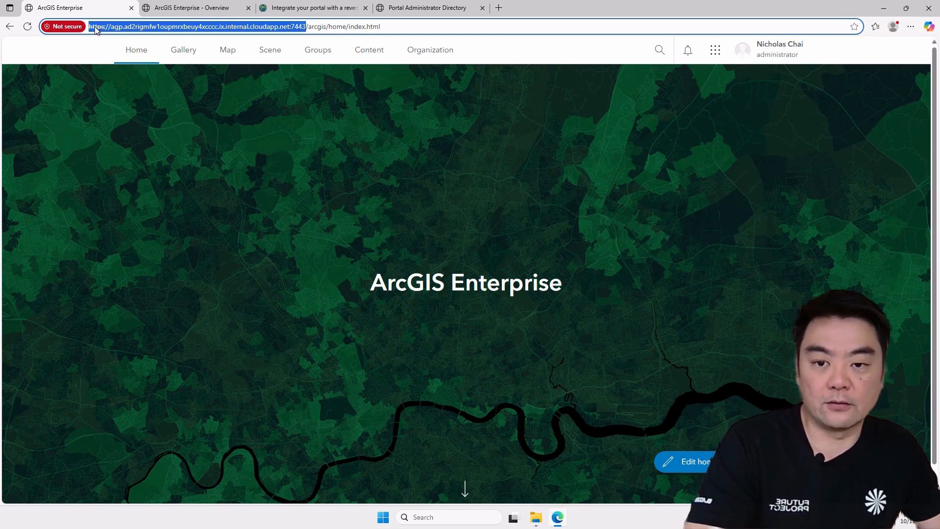
left_click(301, 28)
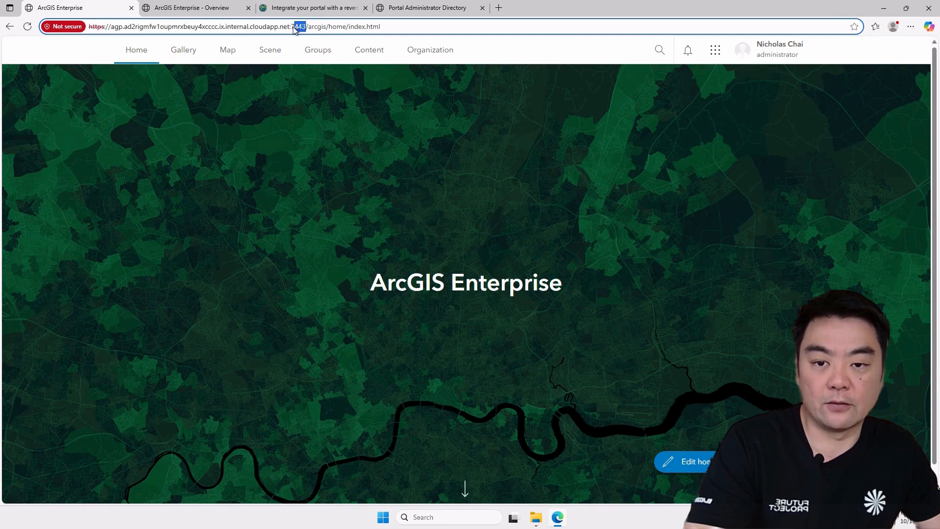
left_click(445, 140)
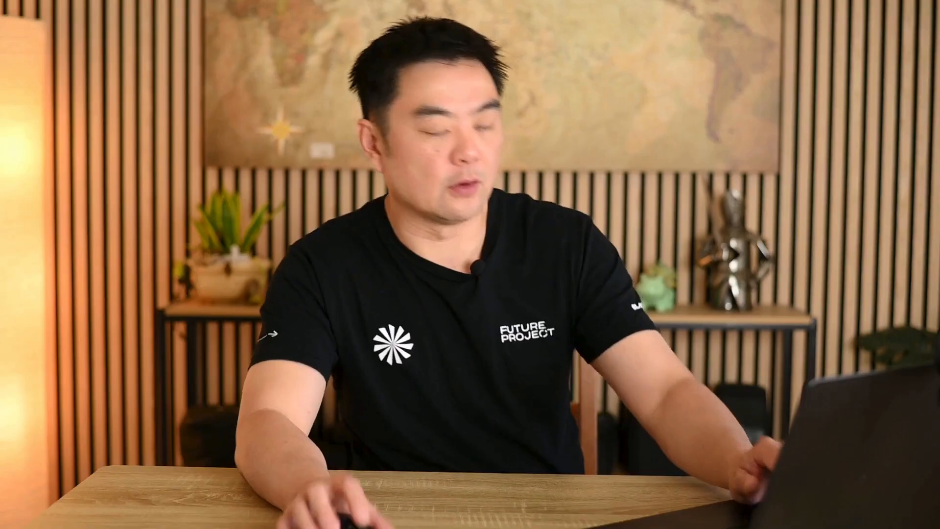